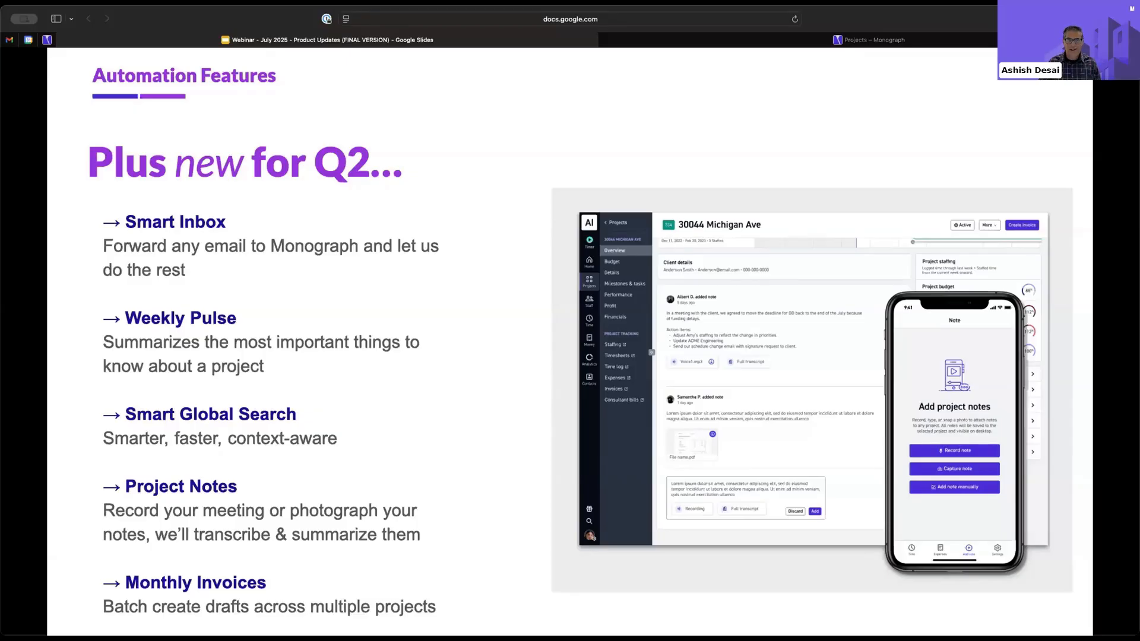
Move past the Smart Inbox Demo slide, switch to Monograph, open the Smart inbox and copy its forwarding address.
key("Right")
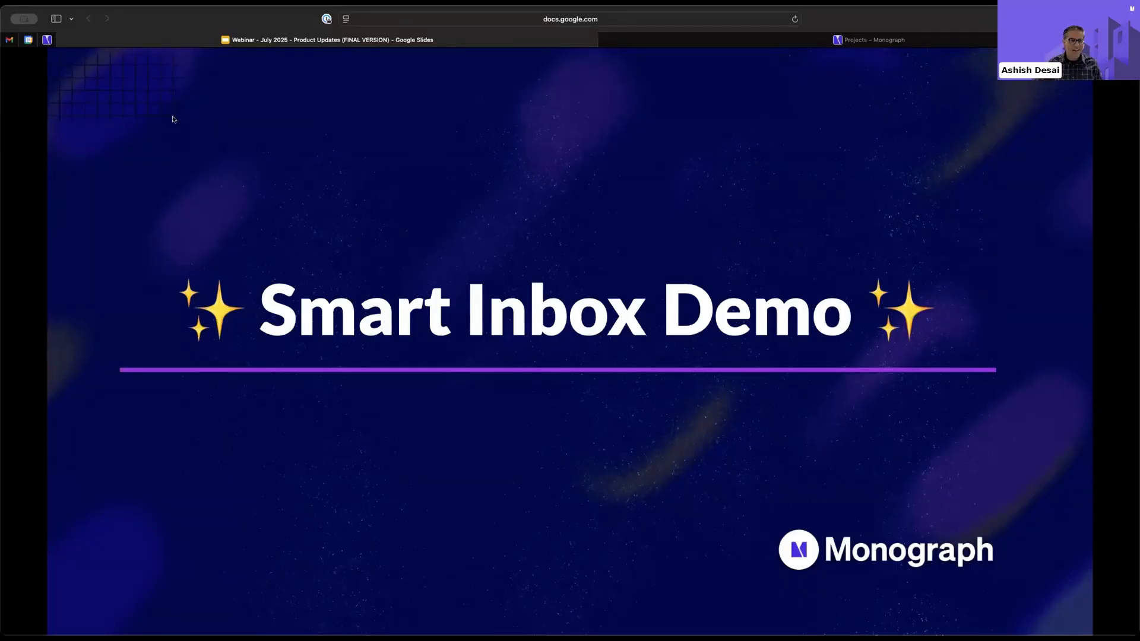
left_click(9, 40)
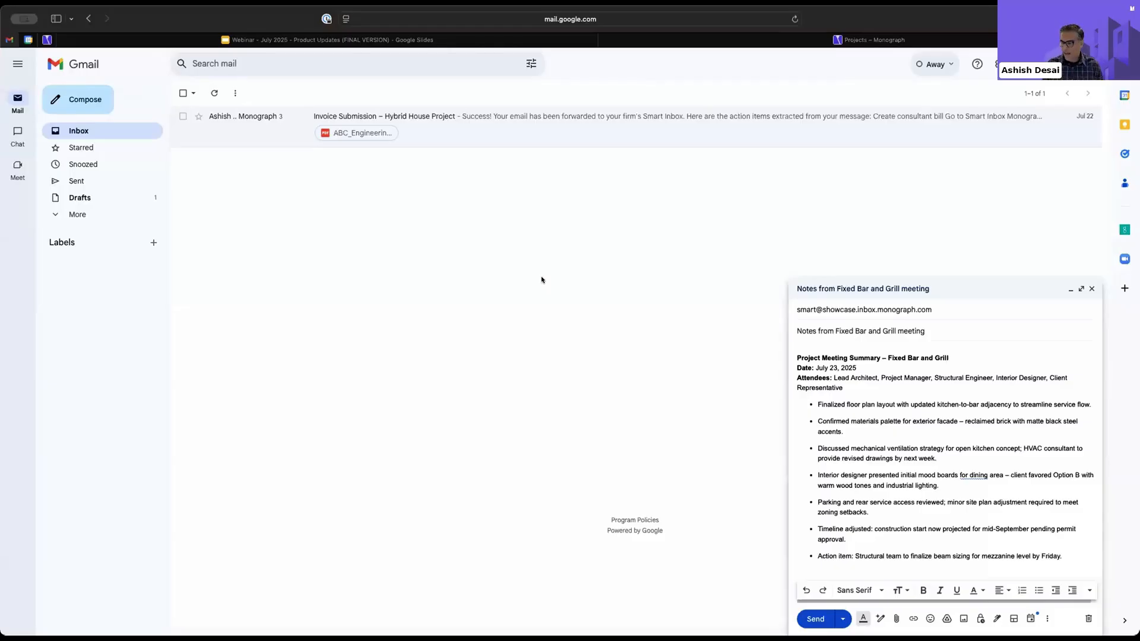
left_click(837, 40)
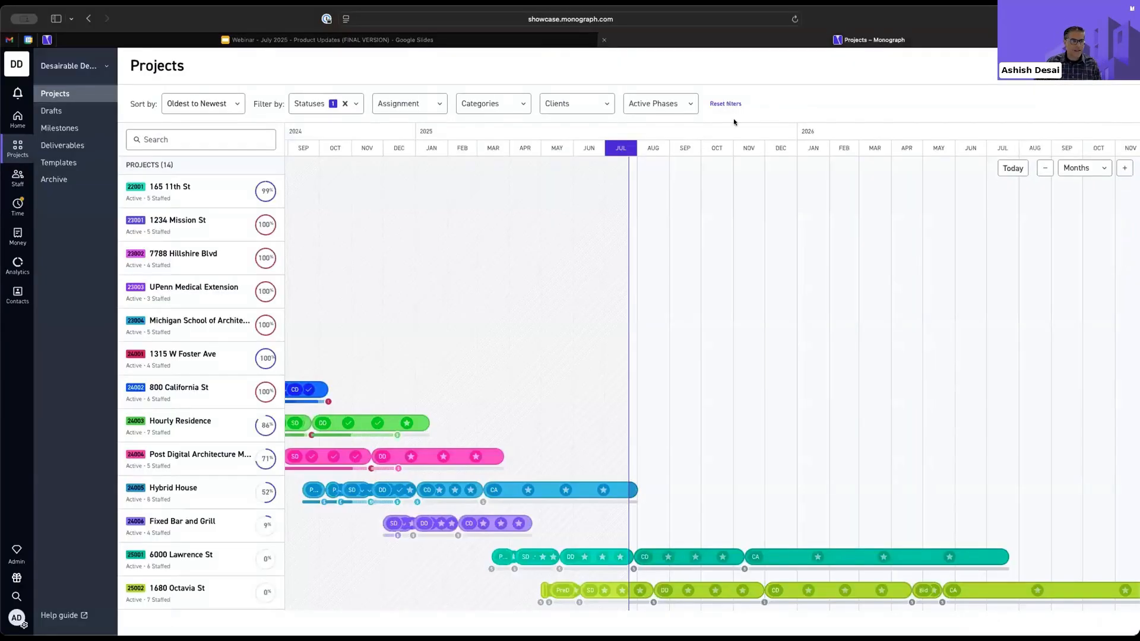
left_click(17, 122)
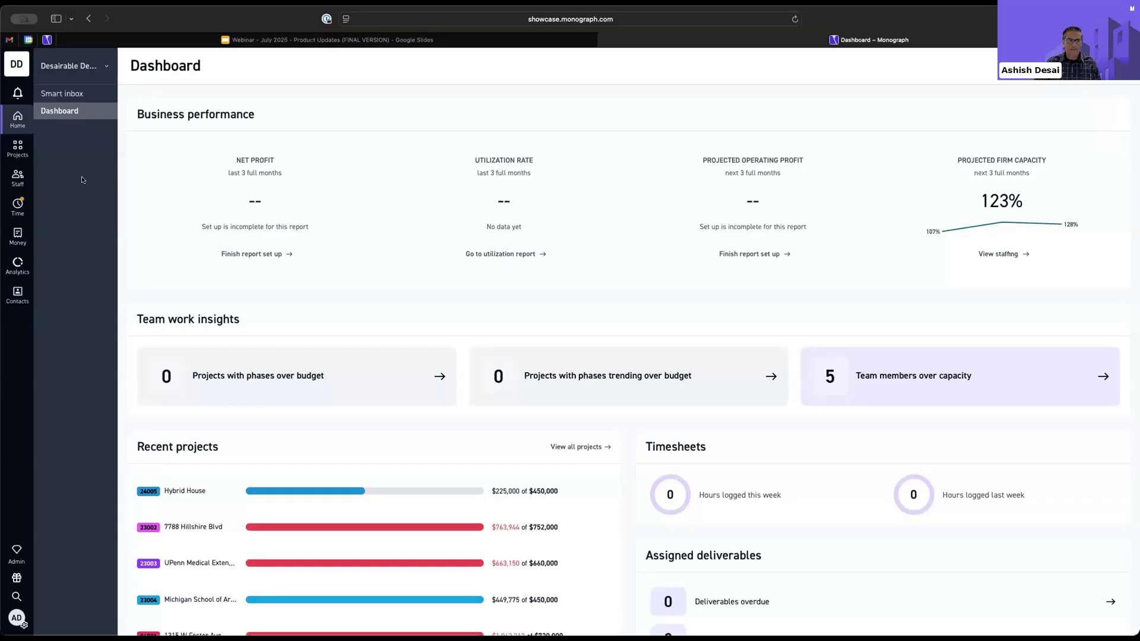
left_click(78, 100)
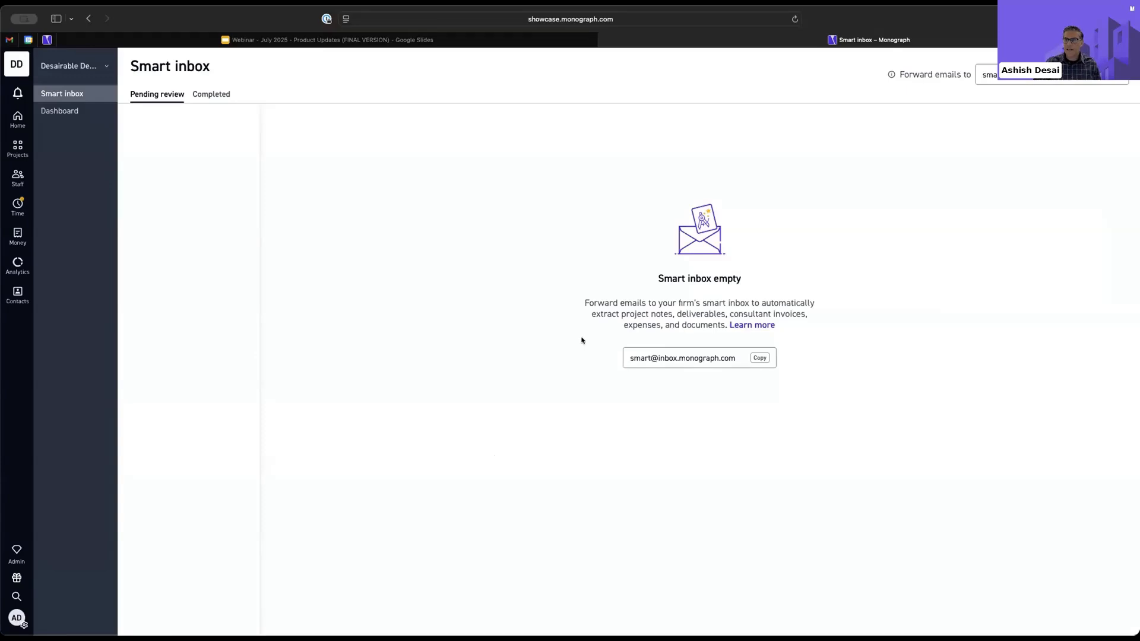
left_click(760, 358)
Switch to Gmail and send the prepared "Notes from Fixed Bar and Grill meeting" draft to the Smart inbox.
left_click(7, 40)
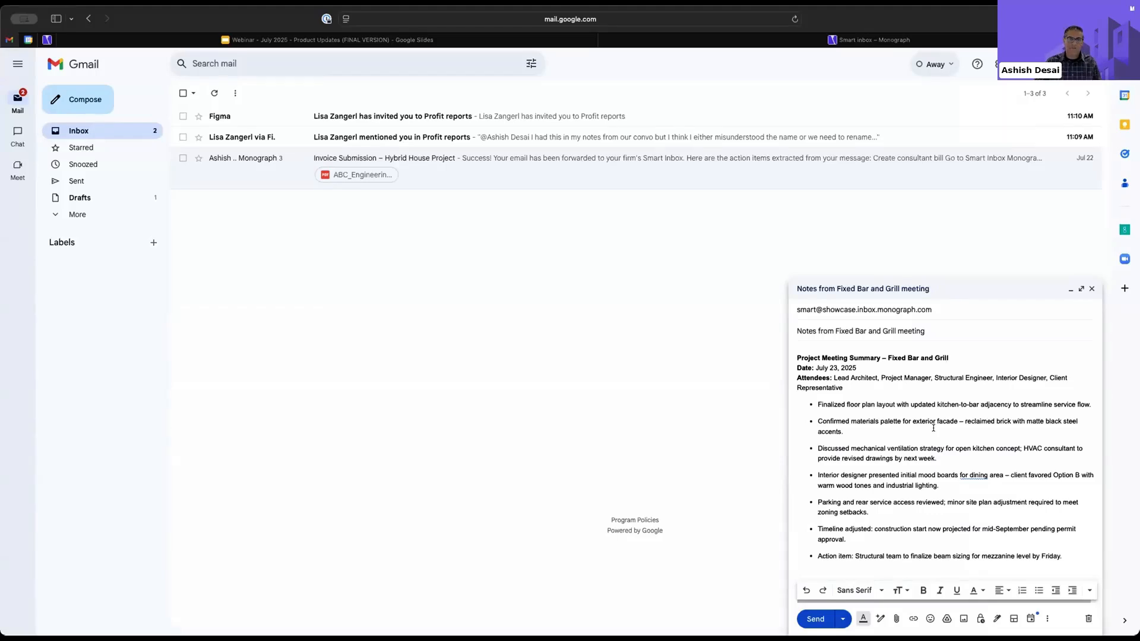
left_click(815, 619)
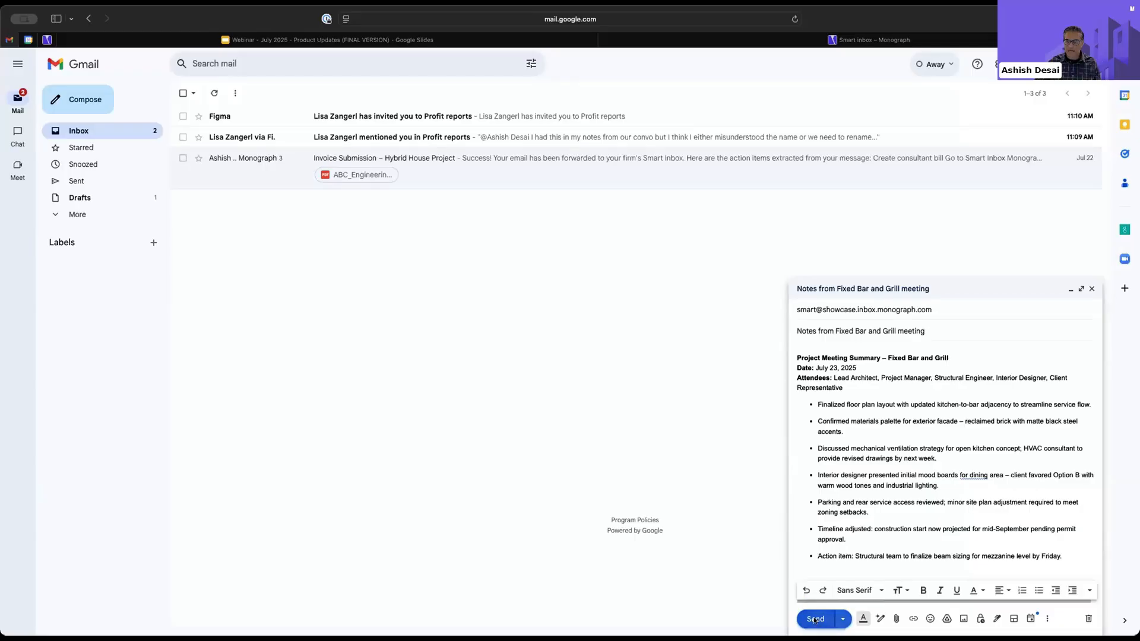
Review the ABC Engineering invoice PDF and read the original message in the "Invoice Submission – Hybrid House Project" conversation.
left_click(369, 176)
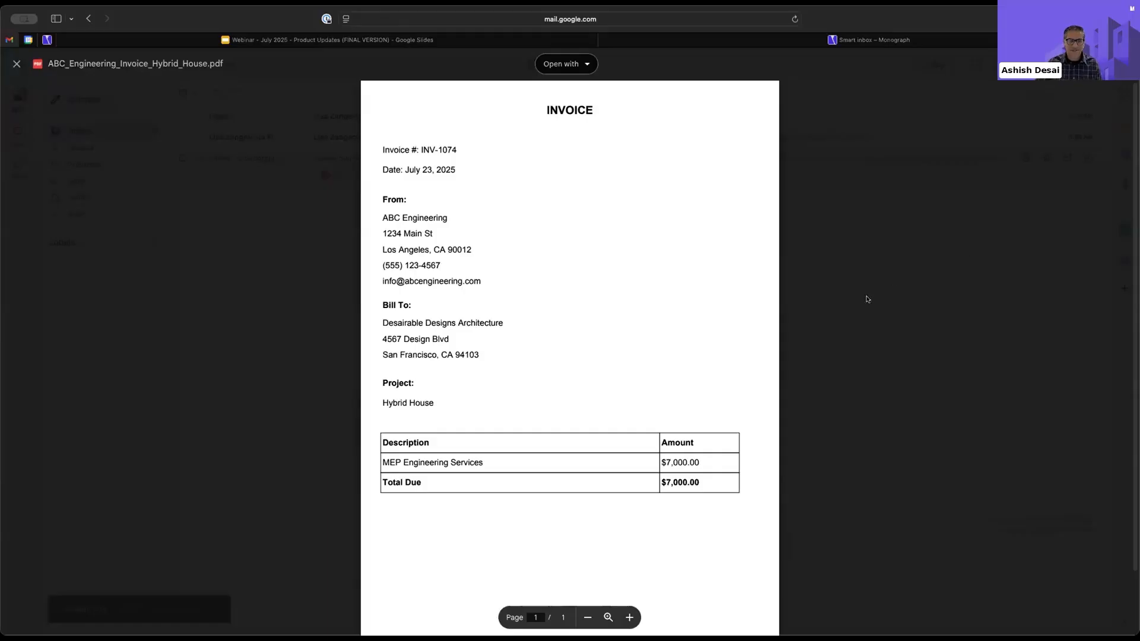
left_click(840, 387)
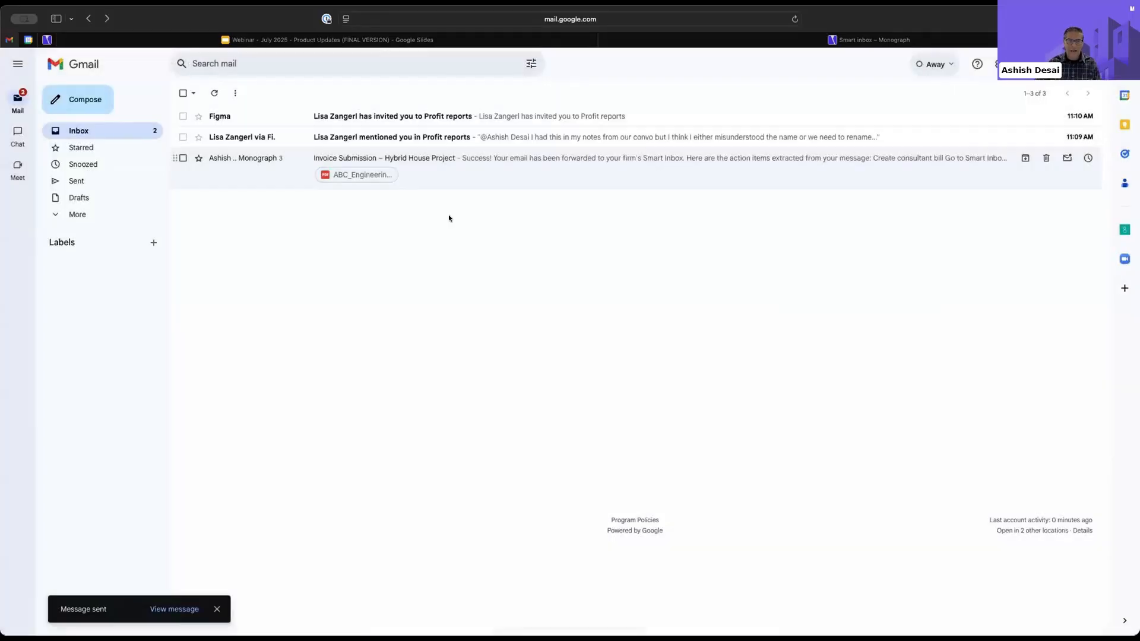
left_click(412, 169)
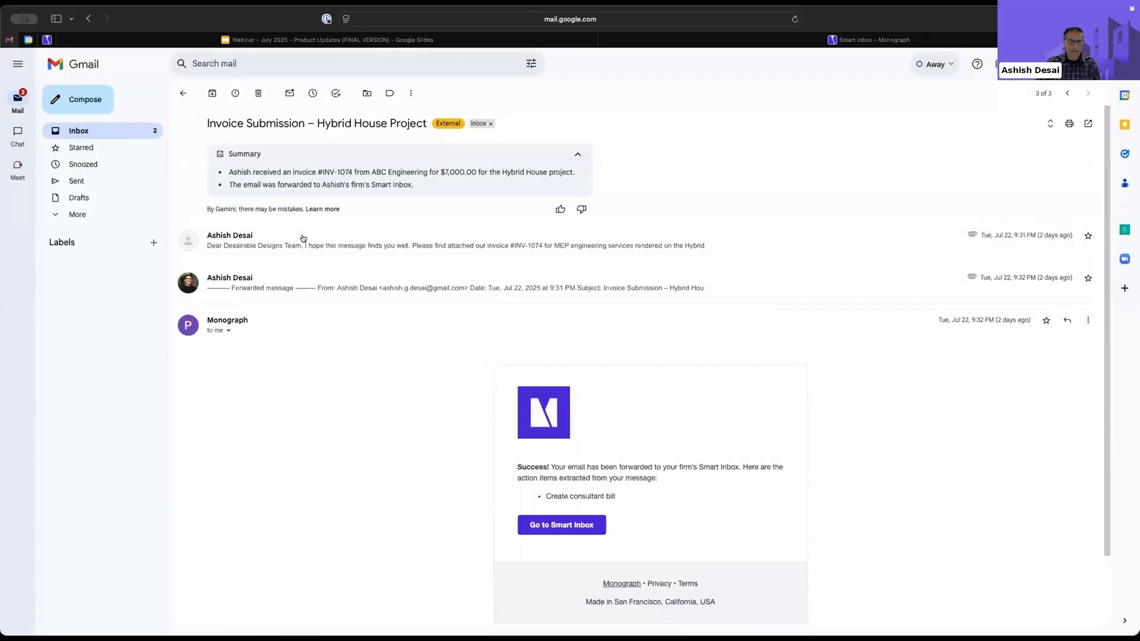
left_click(288, 244)
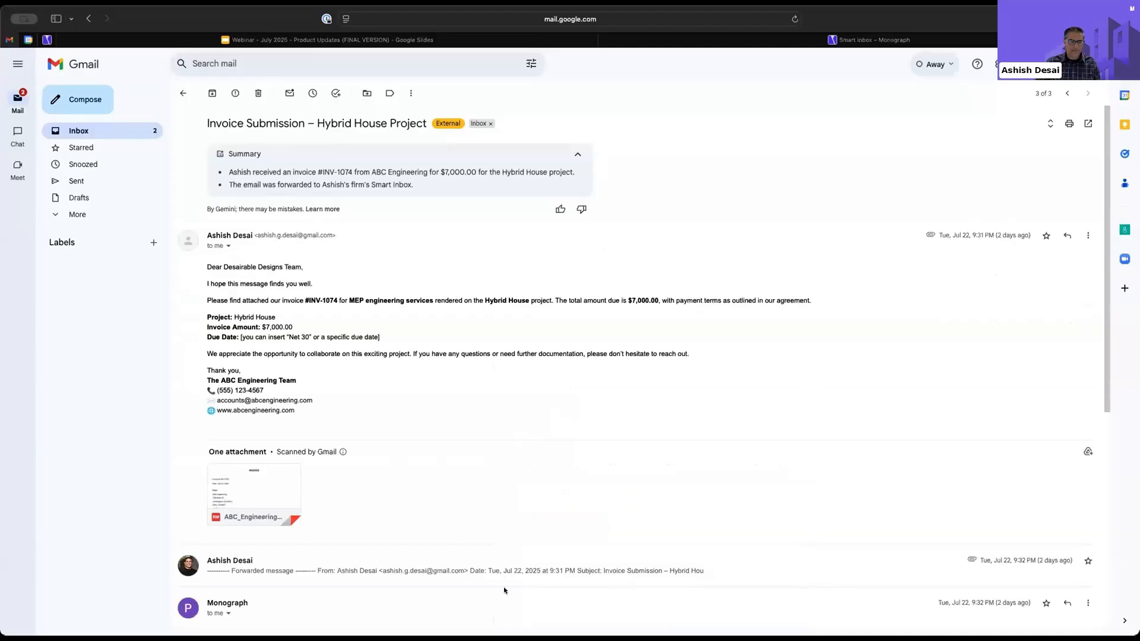
scroll(572, 354, "down", 1)
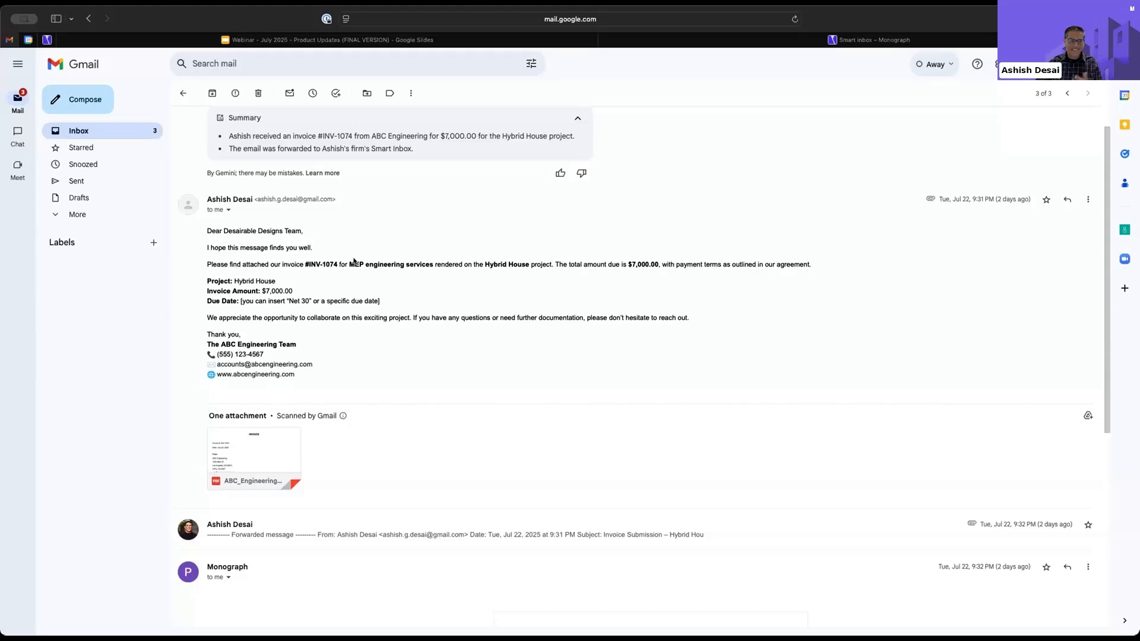
scroll(557, 314, "down", 1)
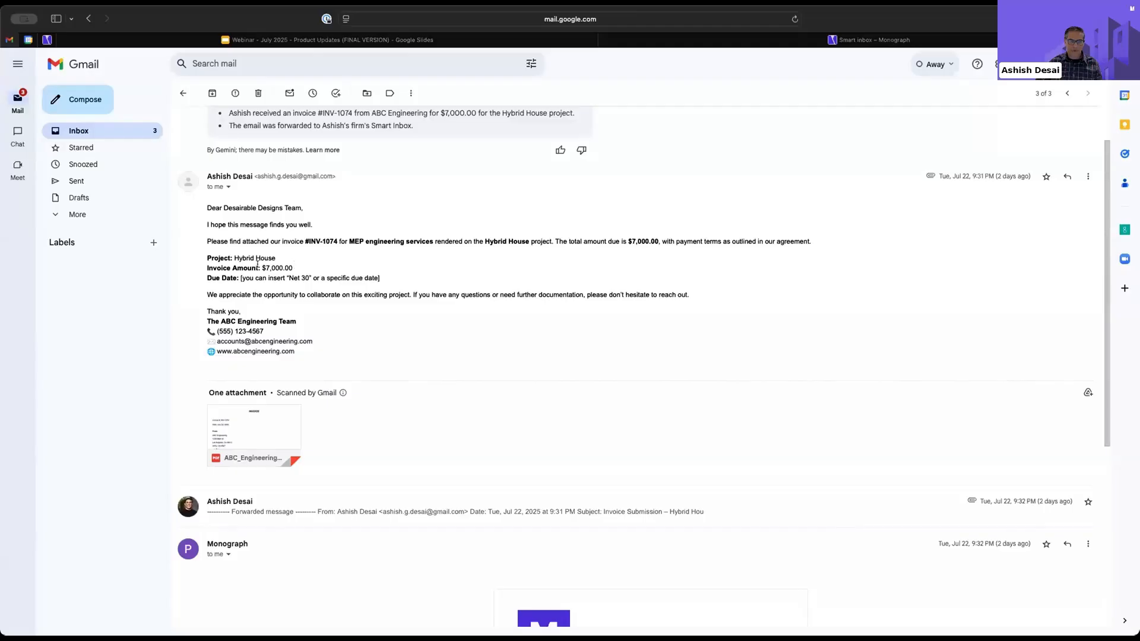
scroll(677, 301, "up", 2)
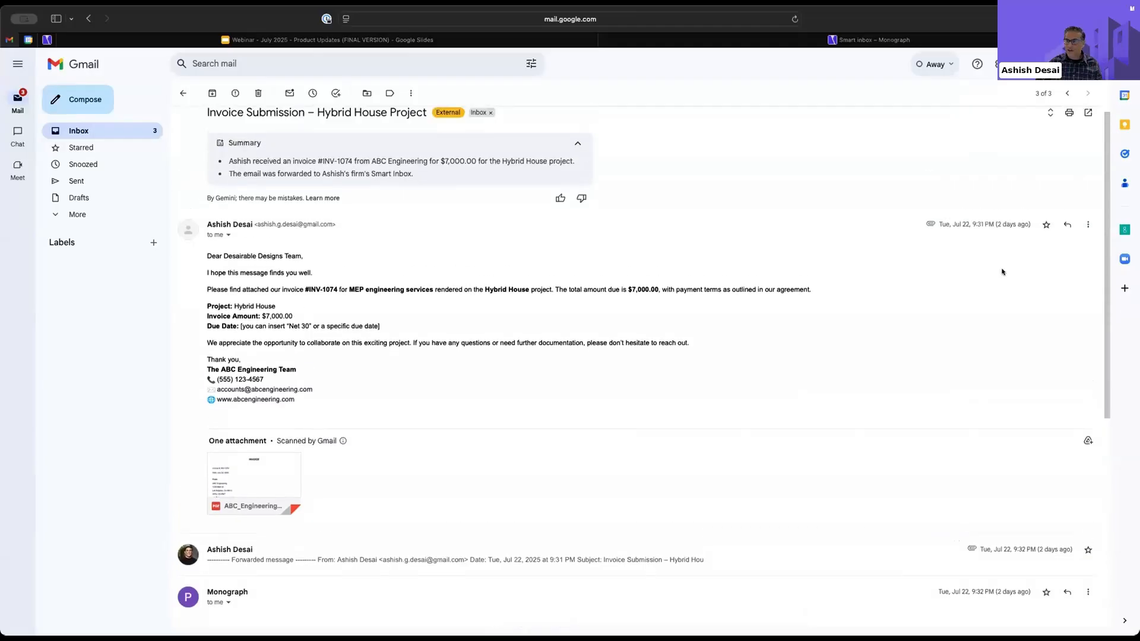
Forward the original Hybrid House invoice message with its attachment to the firm's Smart inbox address.
left_click(1086, 225)
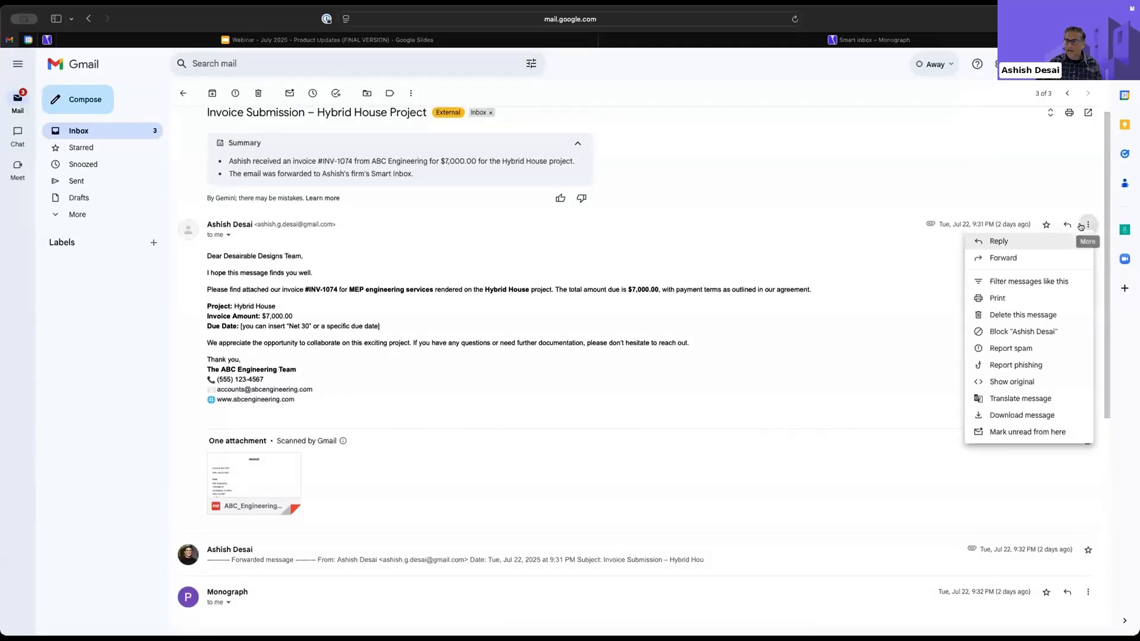
left_click(1011, 258)
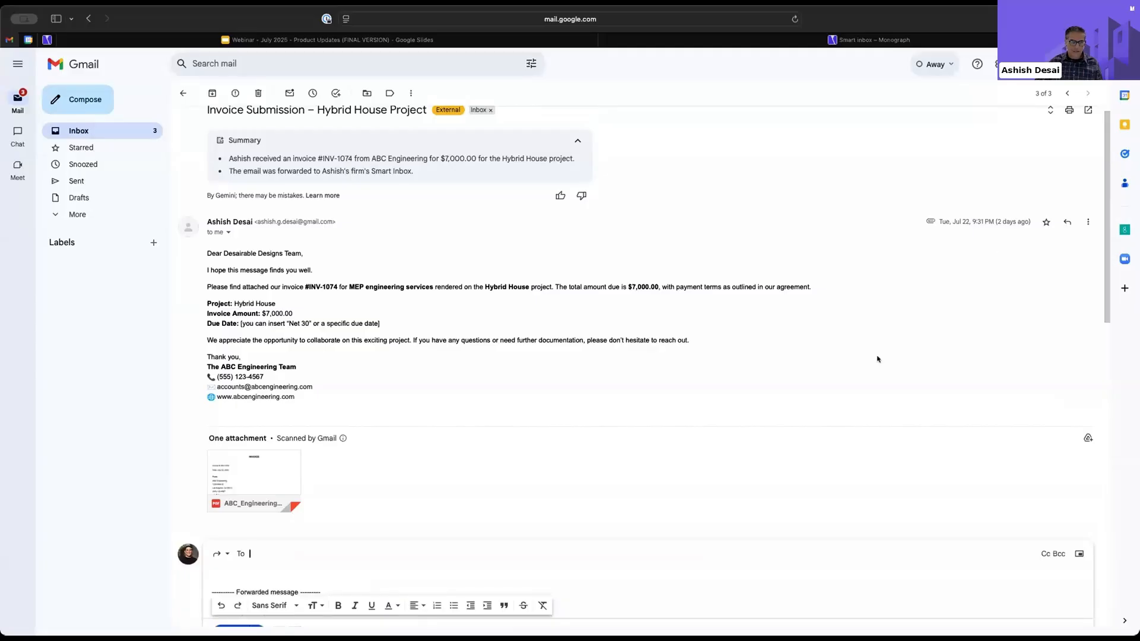
type("smar")
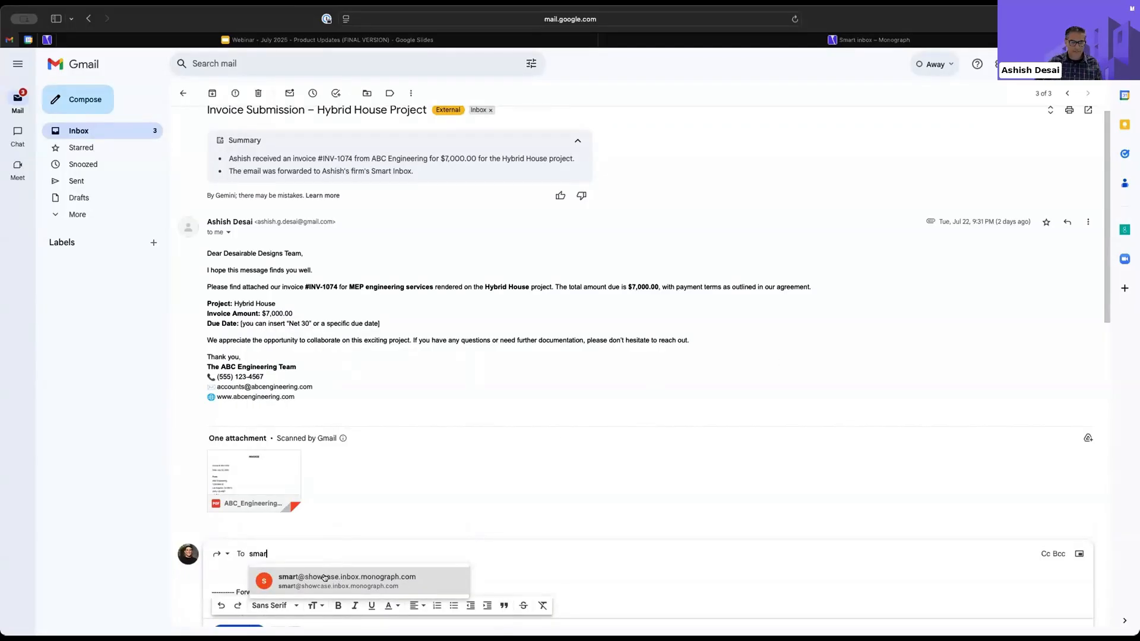
mouse_move(324, 577)
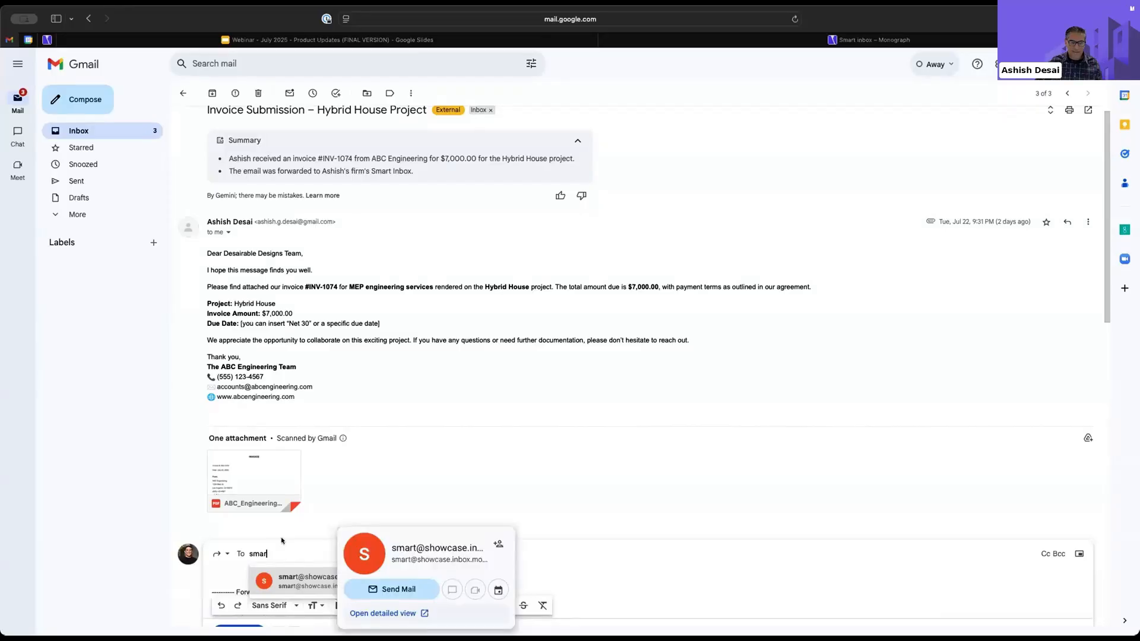
left_click(310, 577)
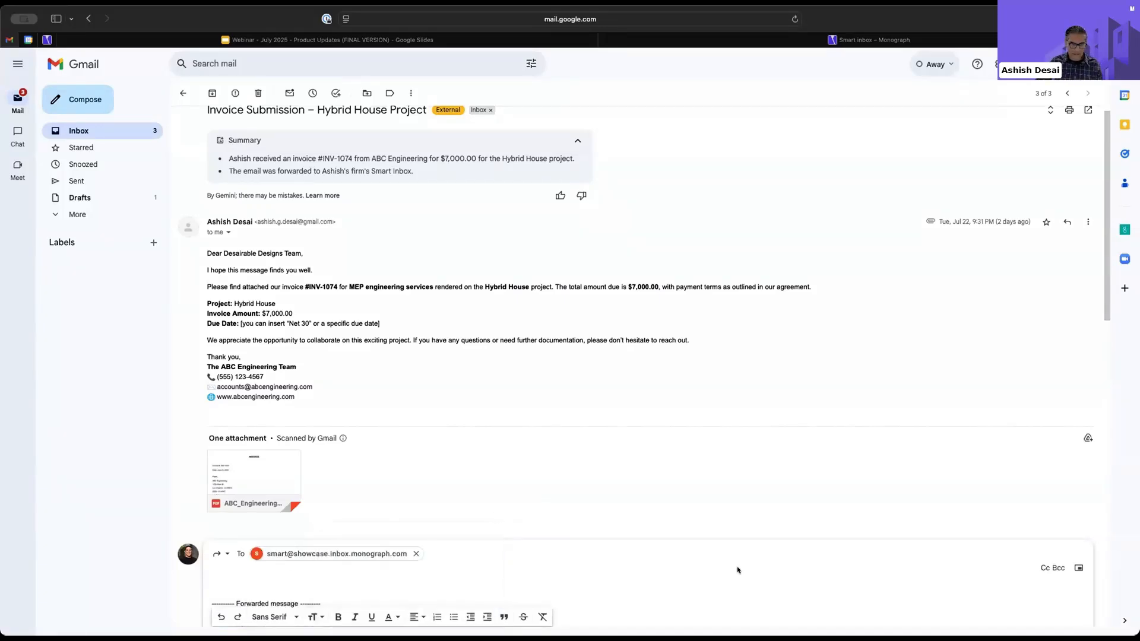
scroll(737, 570, "down", 2)
left_click(213, 600)
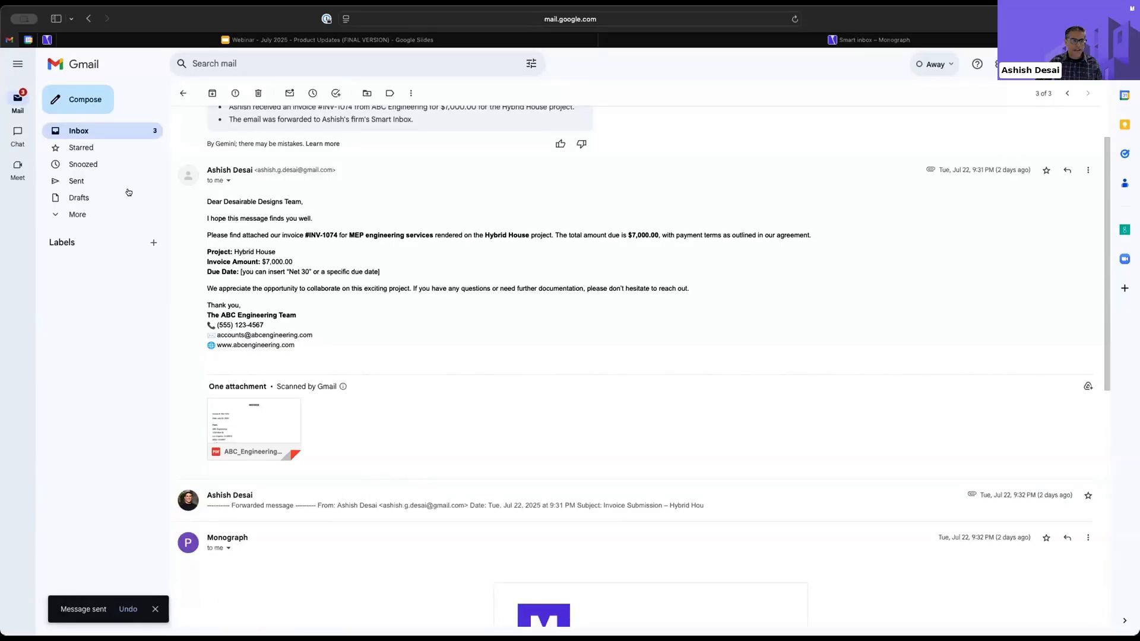
Read Monograph's replies to the meeting notes and the forwarded invoice for the extracted action items.
left_click(102, 135)
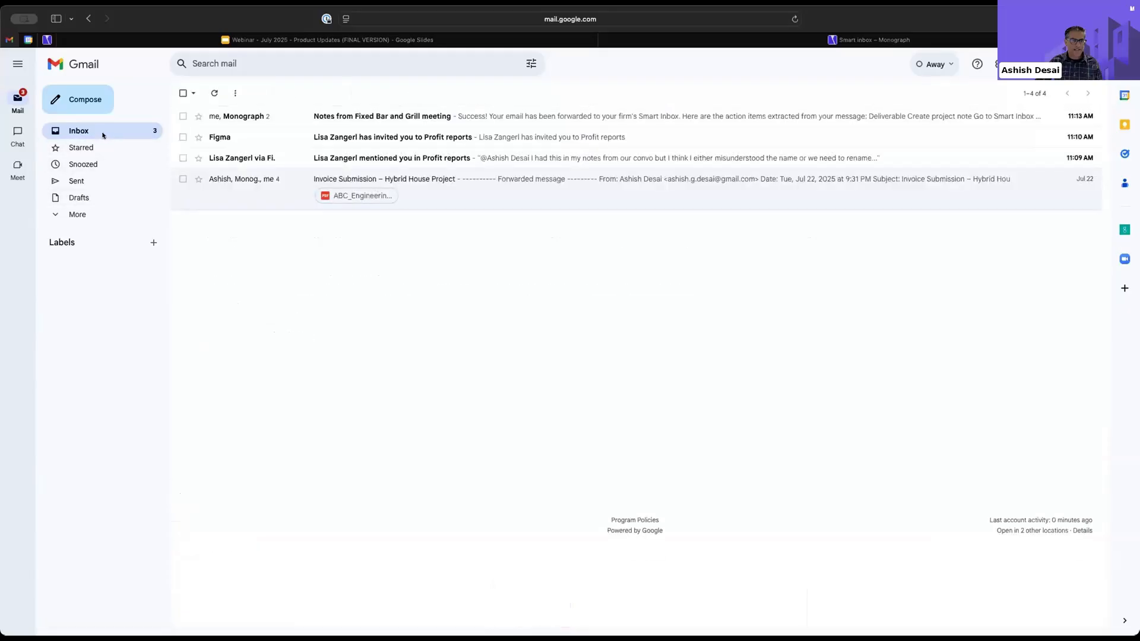
left_click(326, 117)
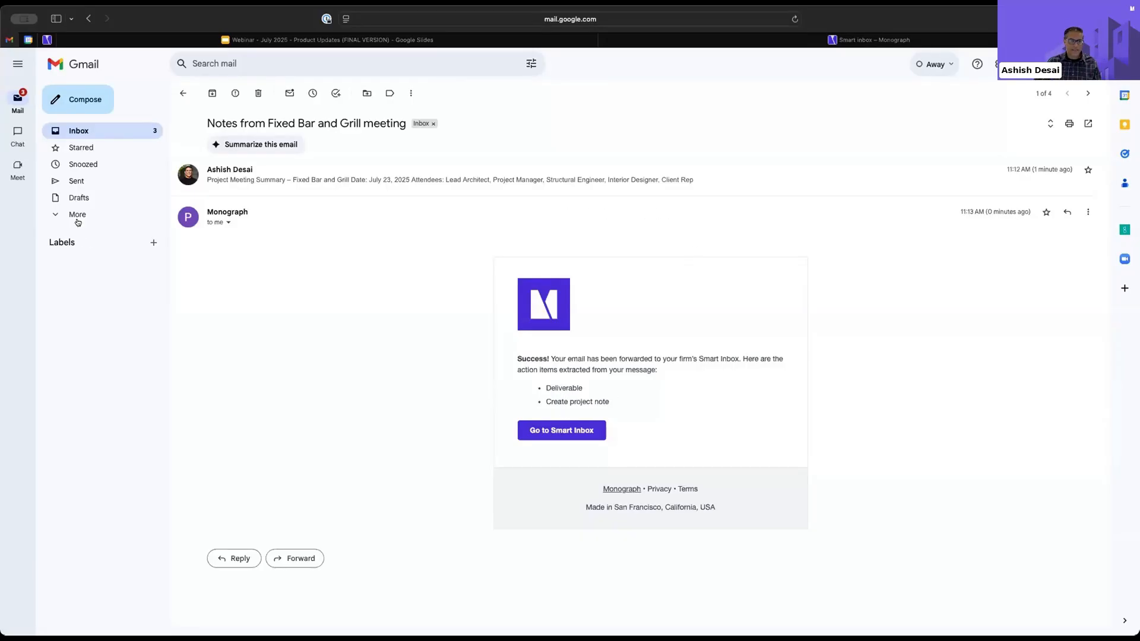
left_click(100, 131)
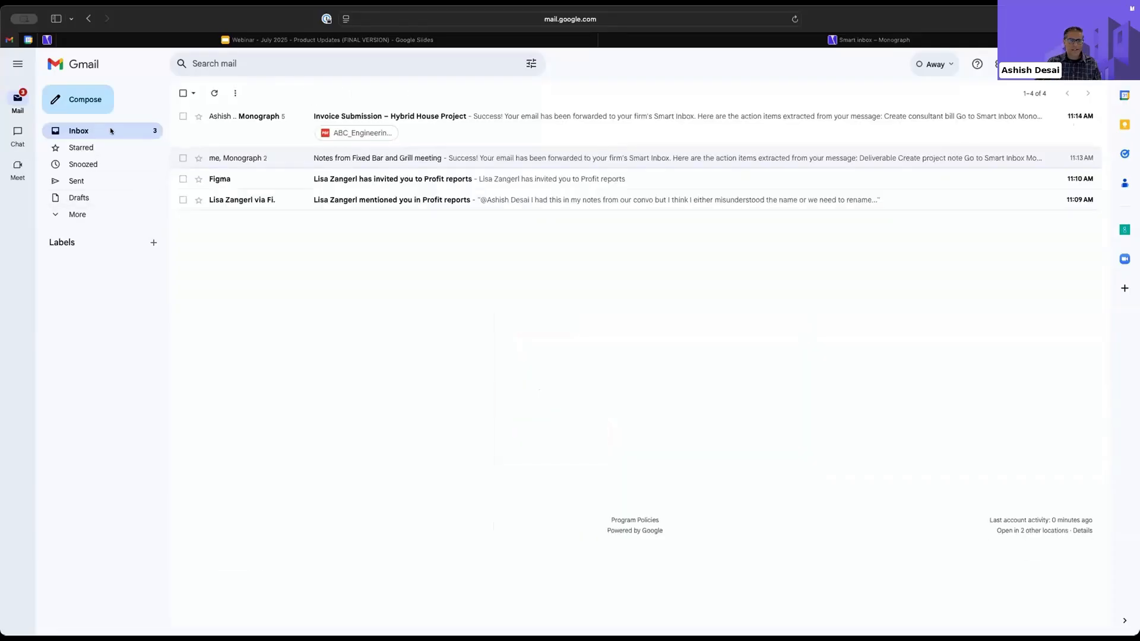
left_click(434, 125)
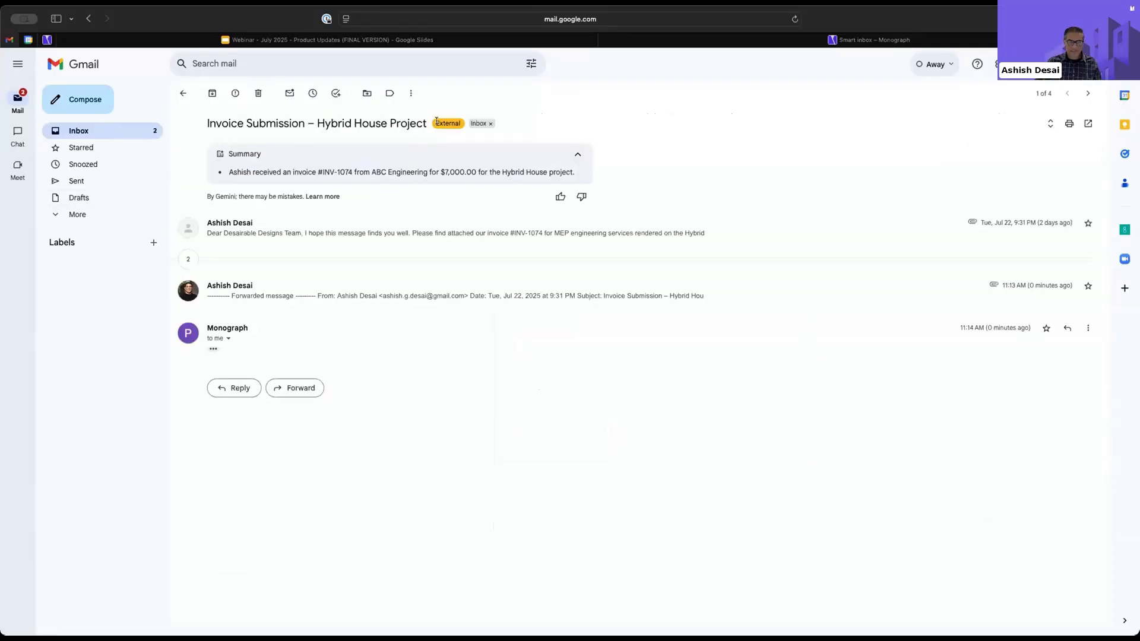
left_click(214, 349)
scroll(458, 397, "down", 2)
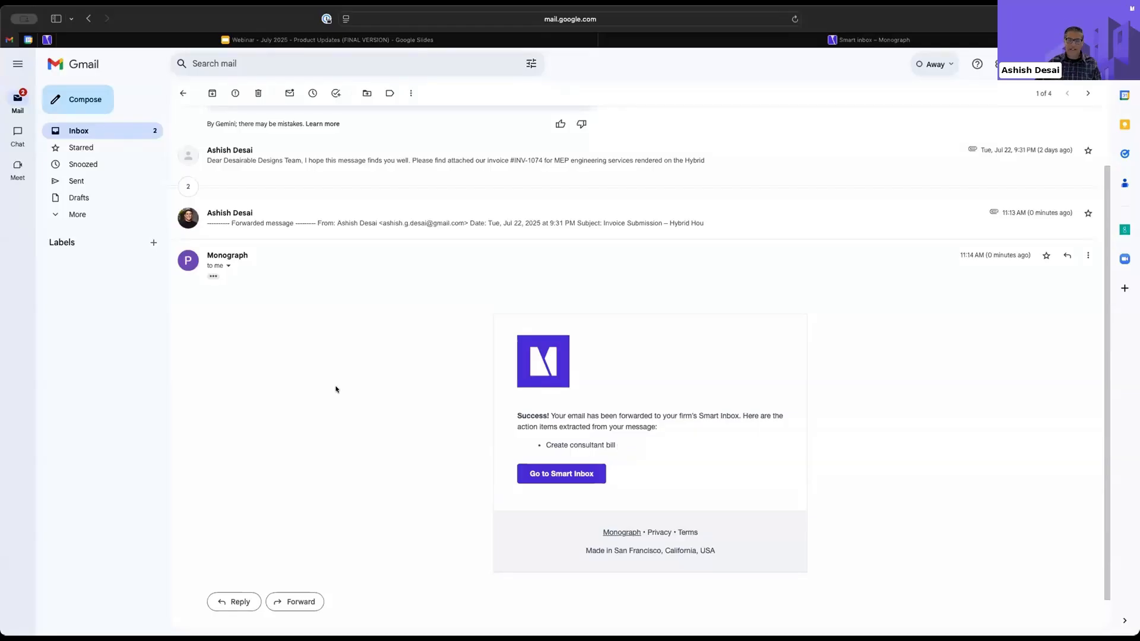
Switch to Monograph and reload the Smart inbox to fetch the forwarded emails.
left_click(857, 40)
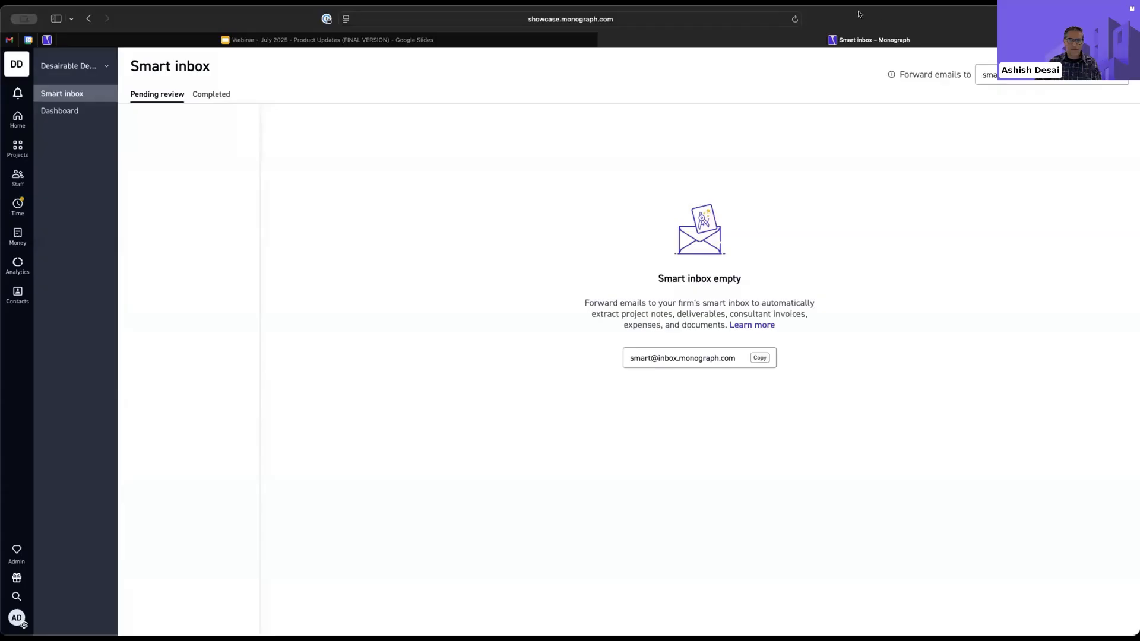
left_click(793, 19)
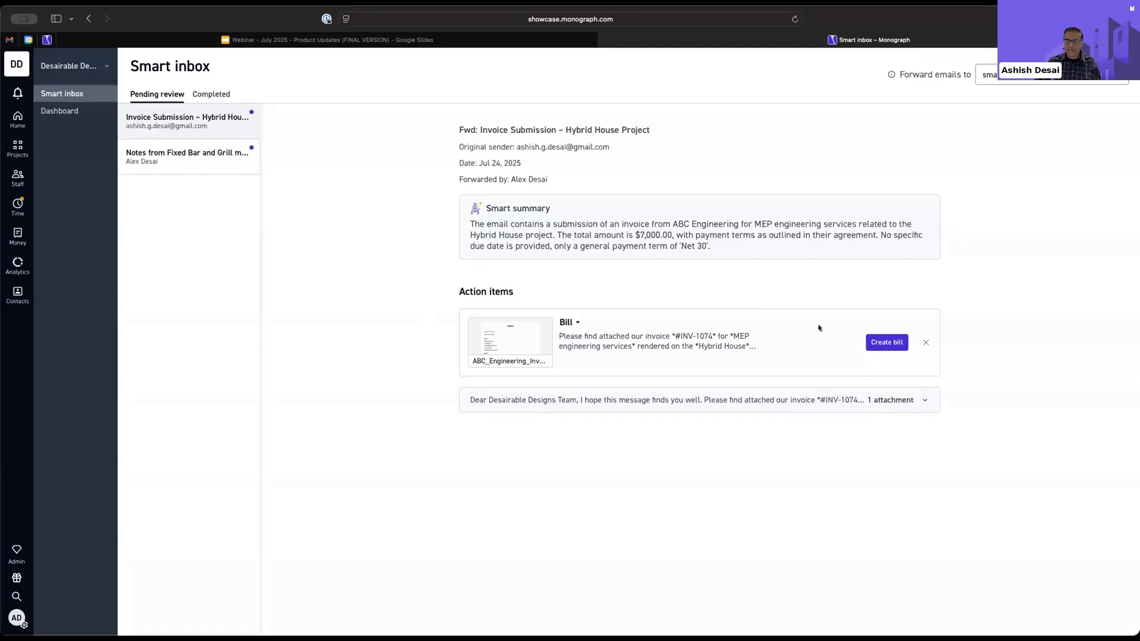
Start a bill from the invoice action item, assign it to project Hybrid House, check the internal note, and discard it.
left_click(877, 342)
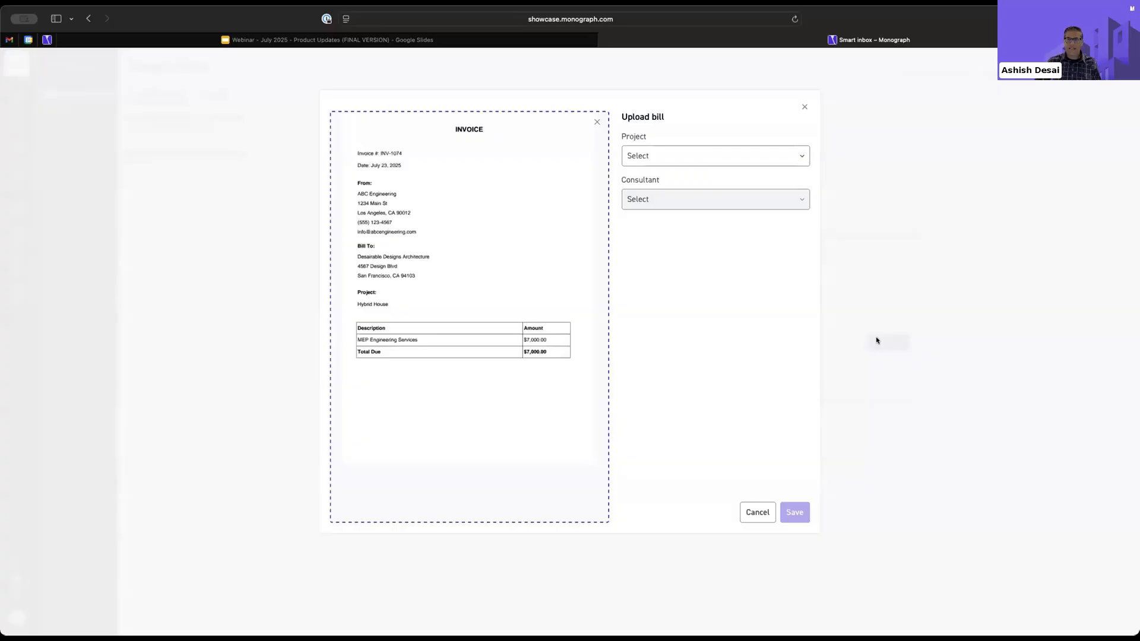
left_click(747, 156)
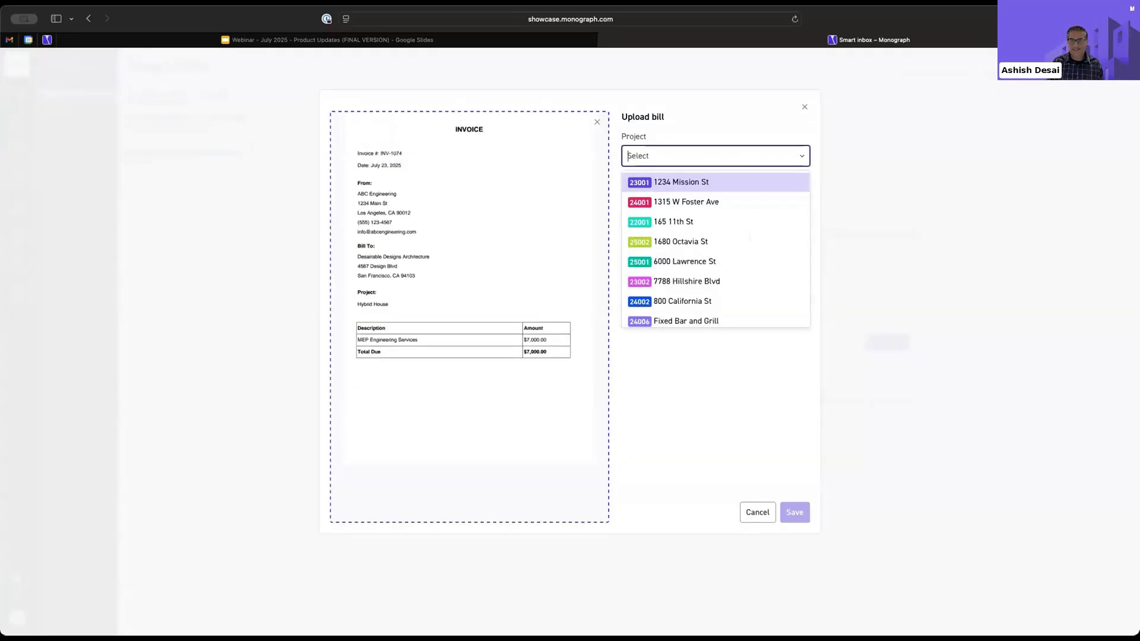
type("hy")
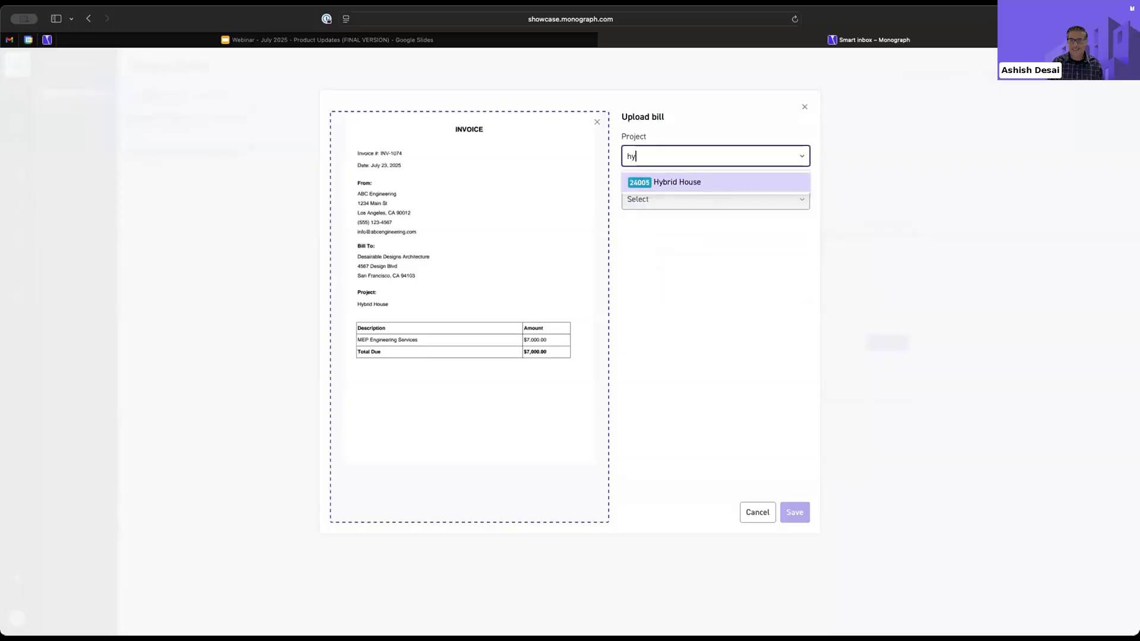
left_click(673, 181)
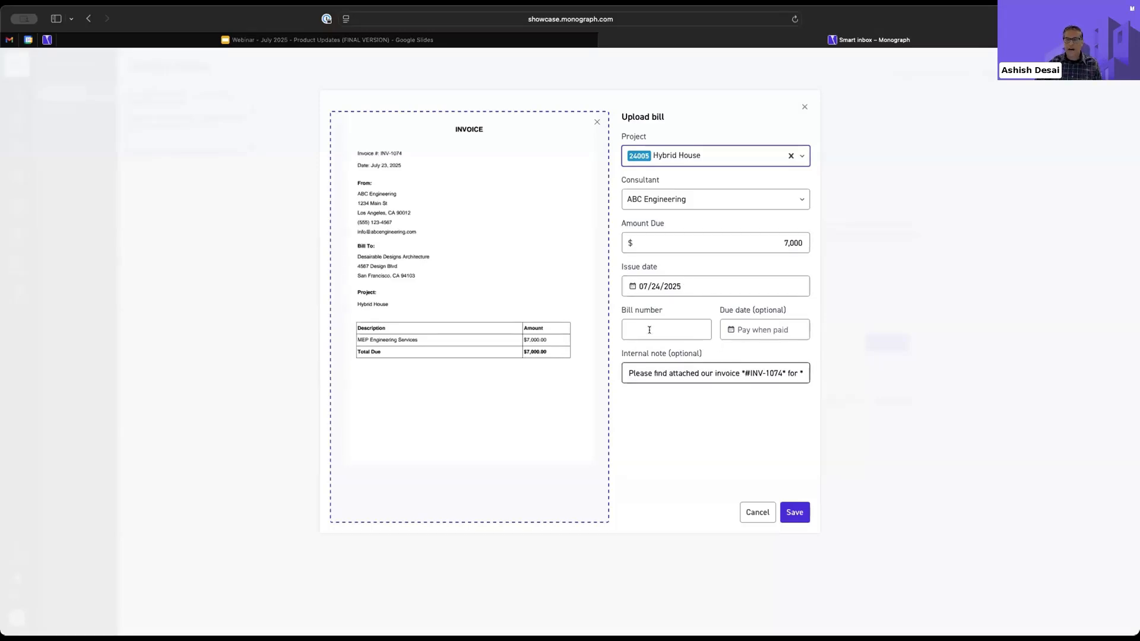
left_click(677, 372)
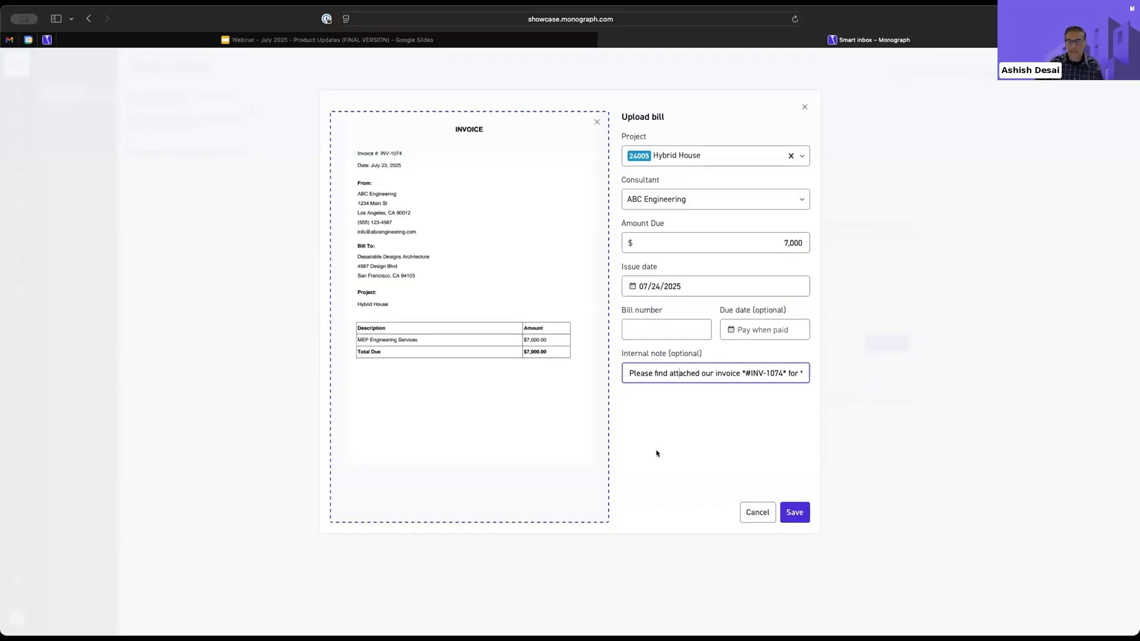
left_click(742, 513)
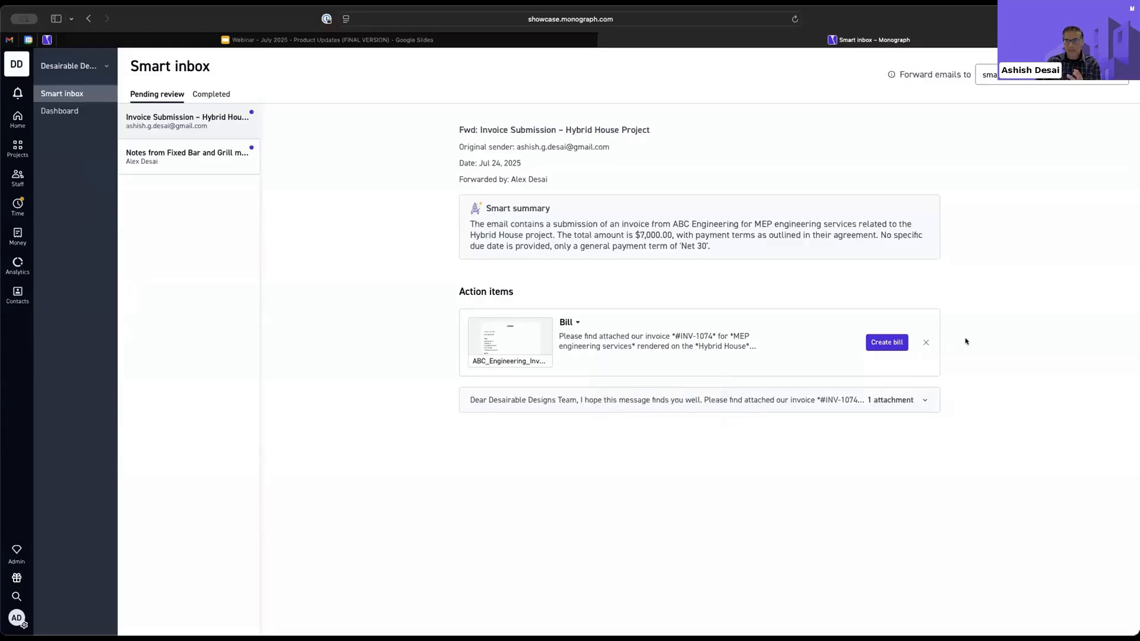
Dismiss the Hybrid House invoice's bill action item and open the list of completed Smart inbox emails.
left_click(923, 343)
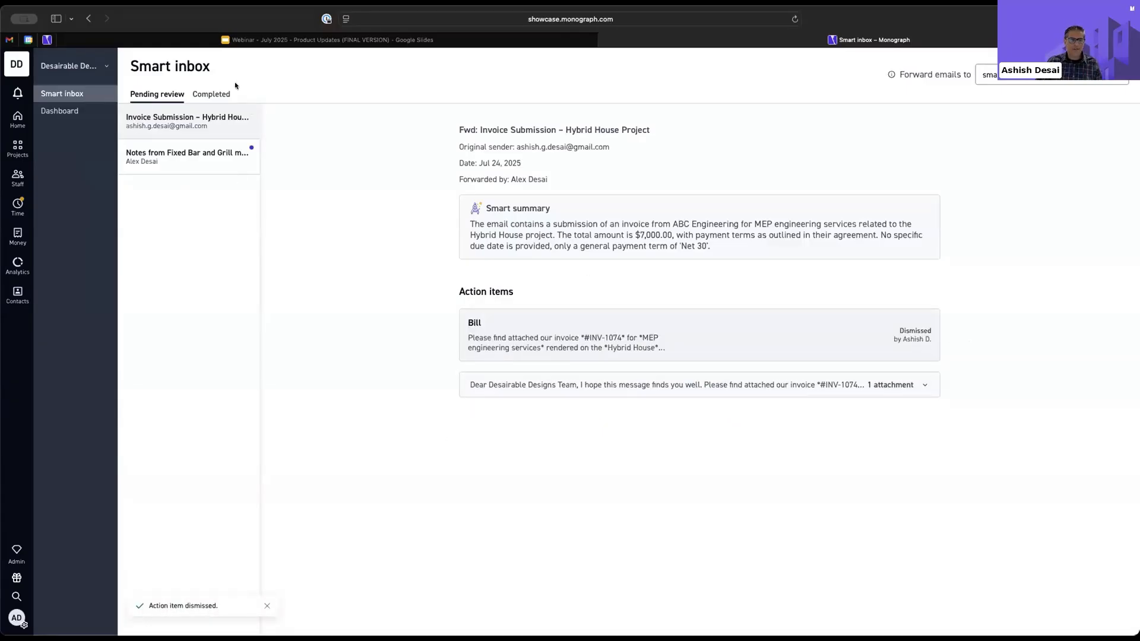
left_click(216, 93)
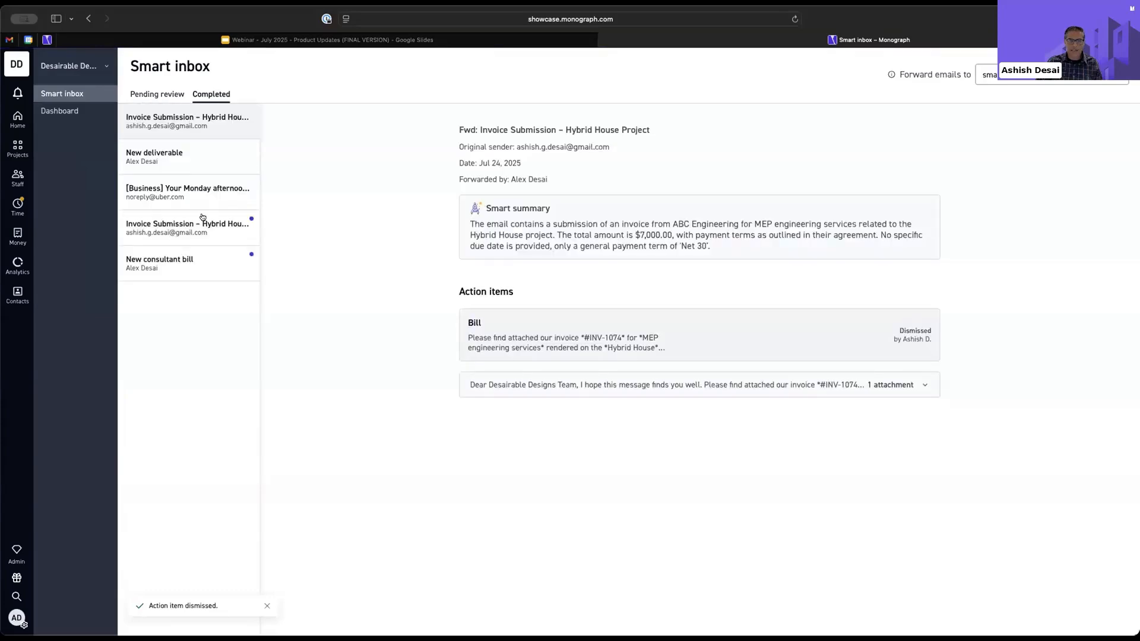
Return to the emails pending review, check the project choices for adding the meeting's project note, and close the form without adding it.
left_click(153, 92)
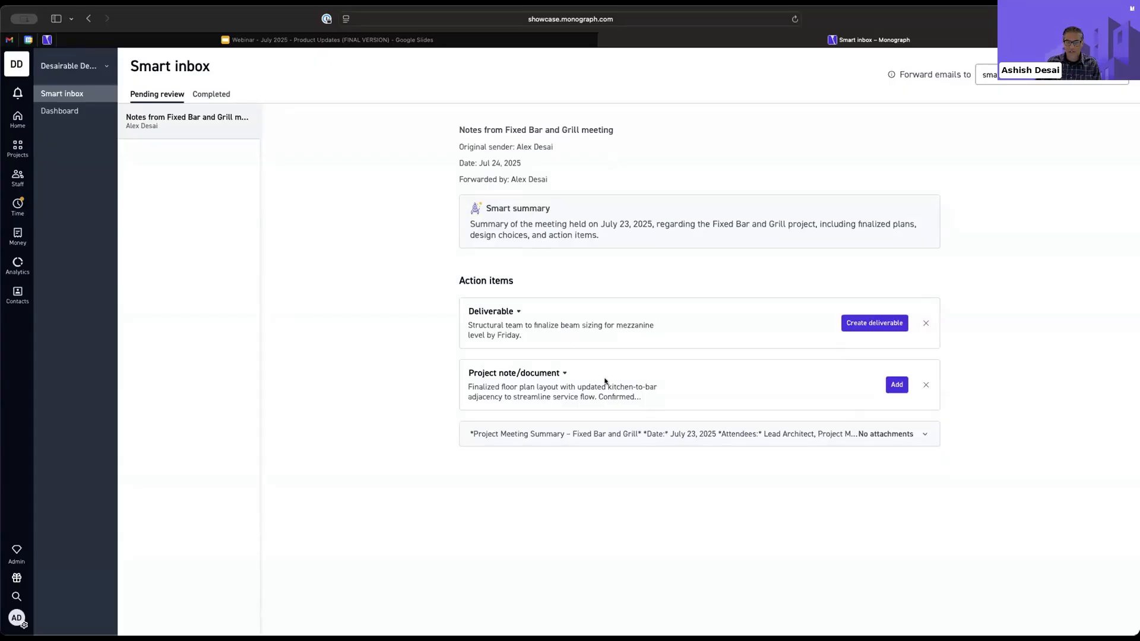
mouse_move(597, 387)
left_click(893, 385)
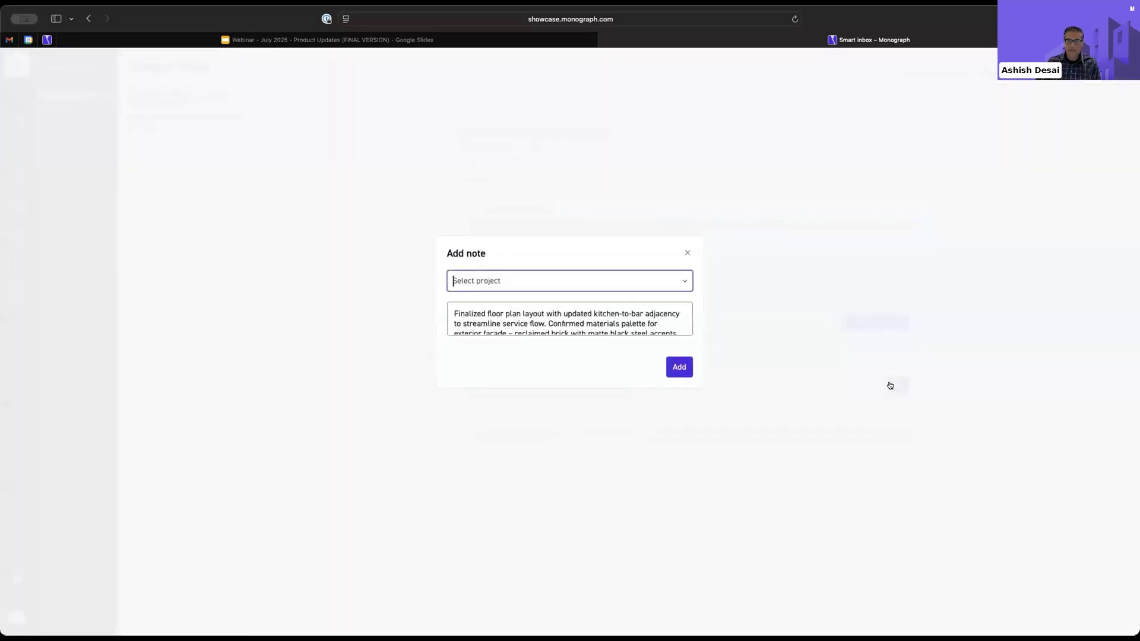
left_click(514, 281)
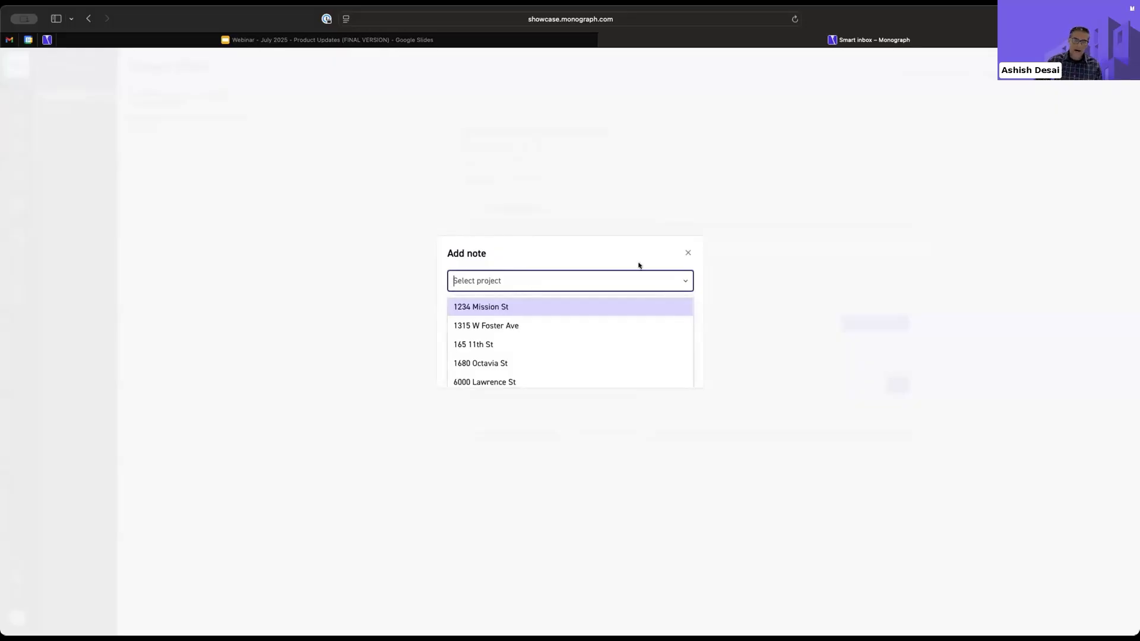
left_click(688, 254)
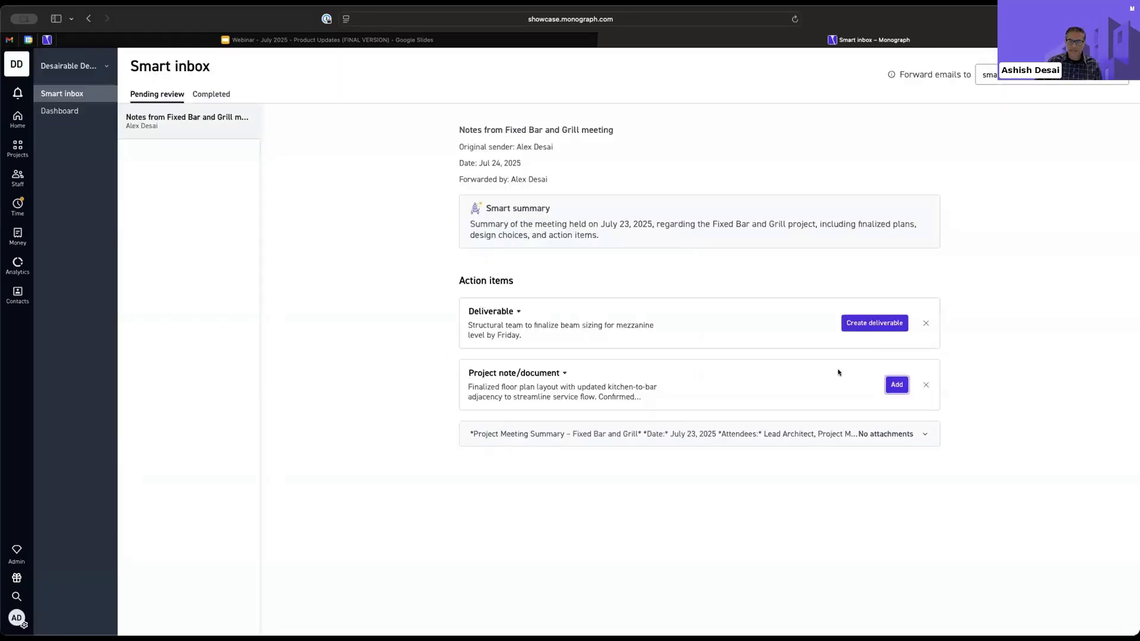
Review the prefilled deliverable form for finalizing the mezzanine beam sizing and close it without creating the deliverable.
left_click(872, 324)
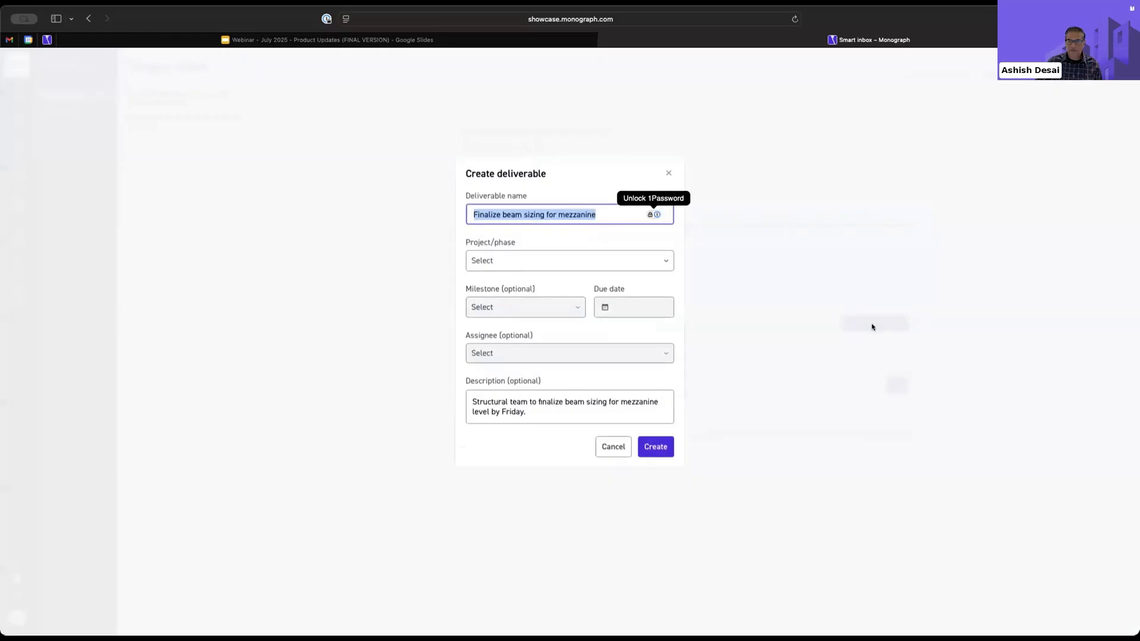
left_click(810, 295)
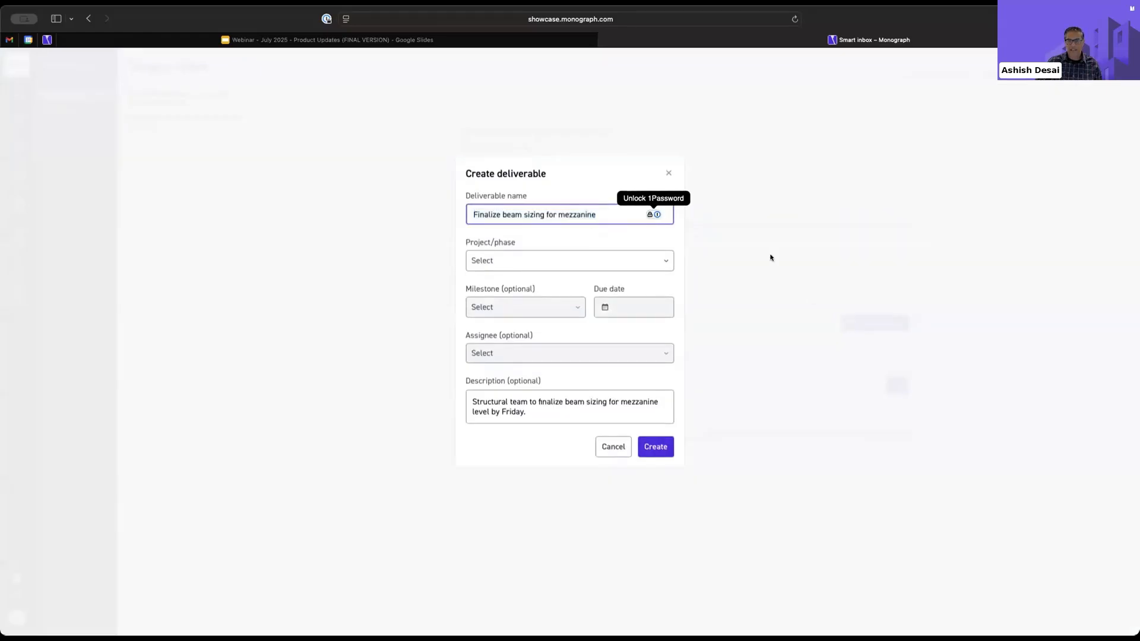
left_click(668, 170)
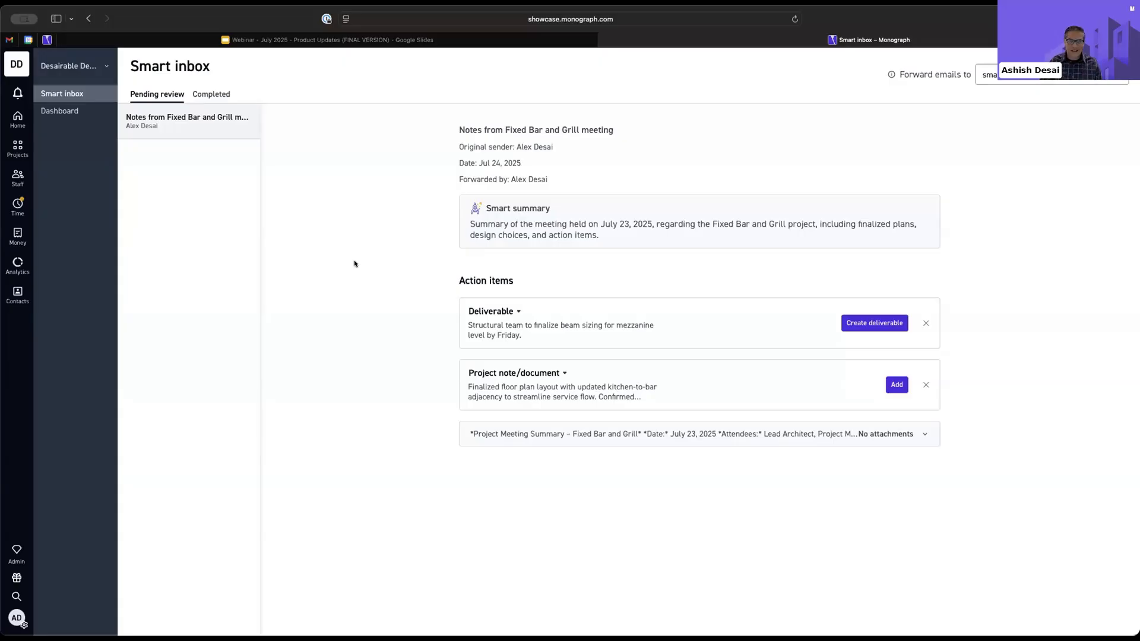
Switch to the Google Slides presentation and advance past the Weekly Pulse slide to the Smart Global Search slide.
left_click(391, 39)
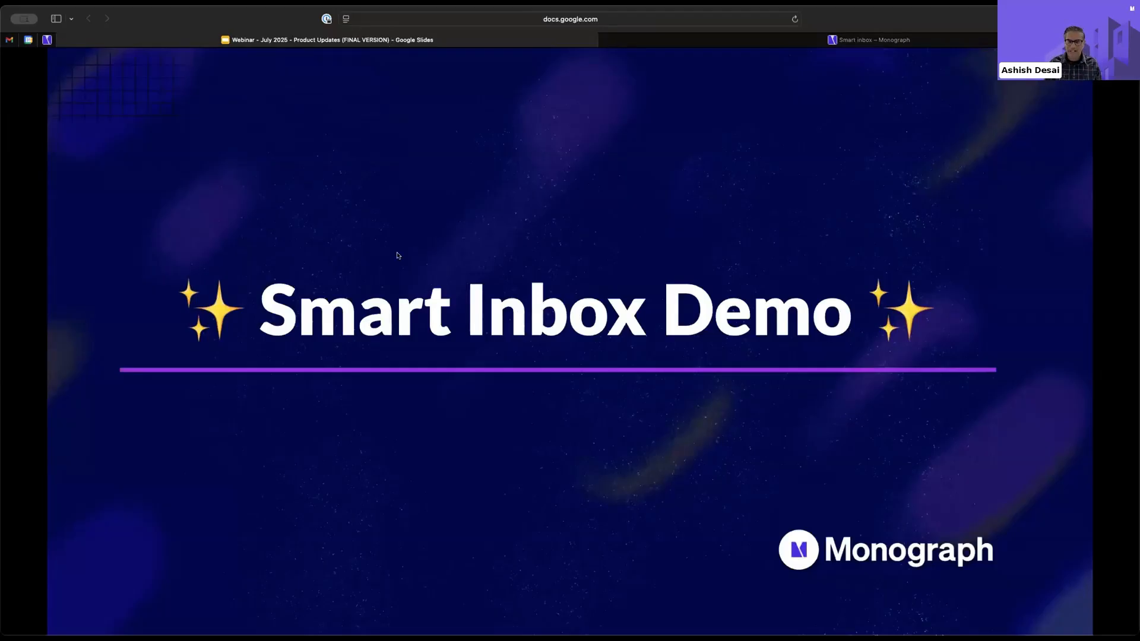
key("Right")
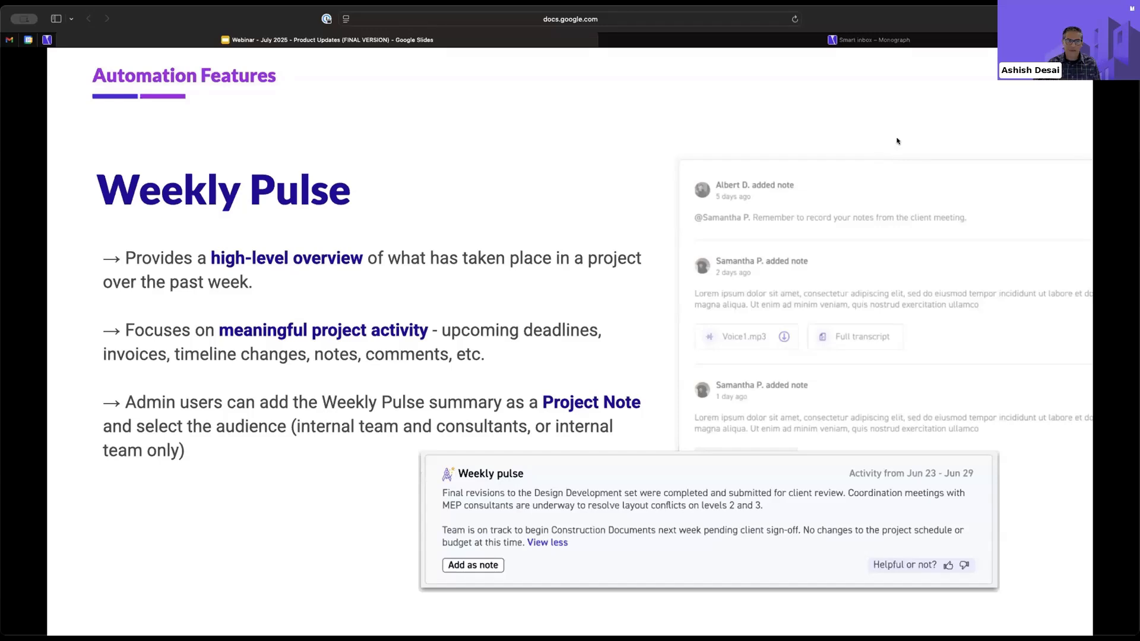
key("Right")
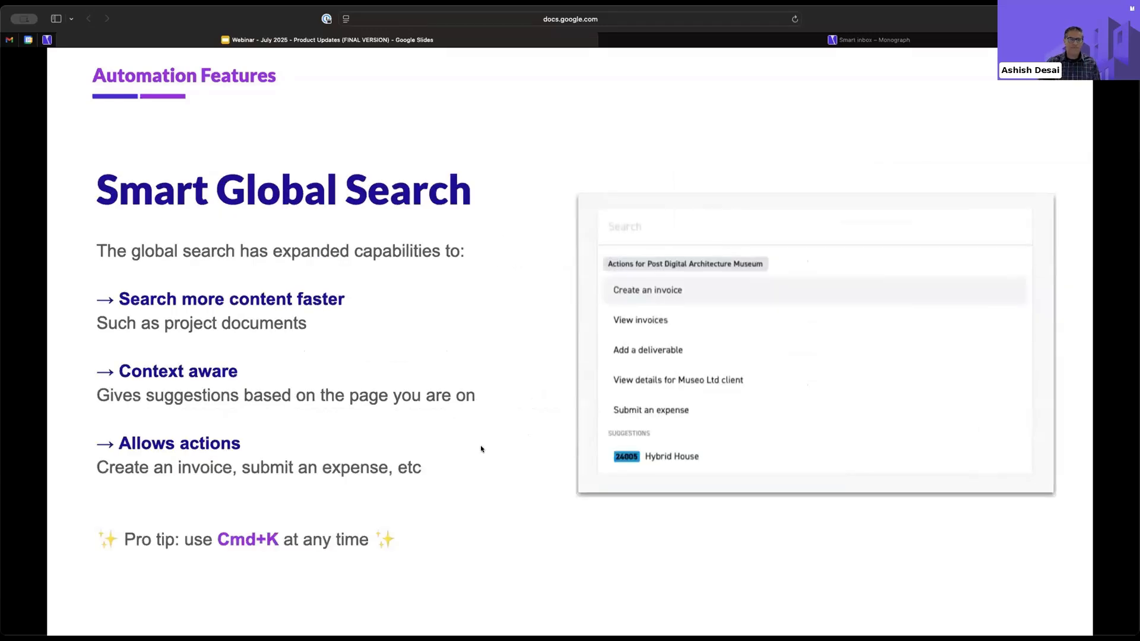
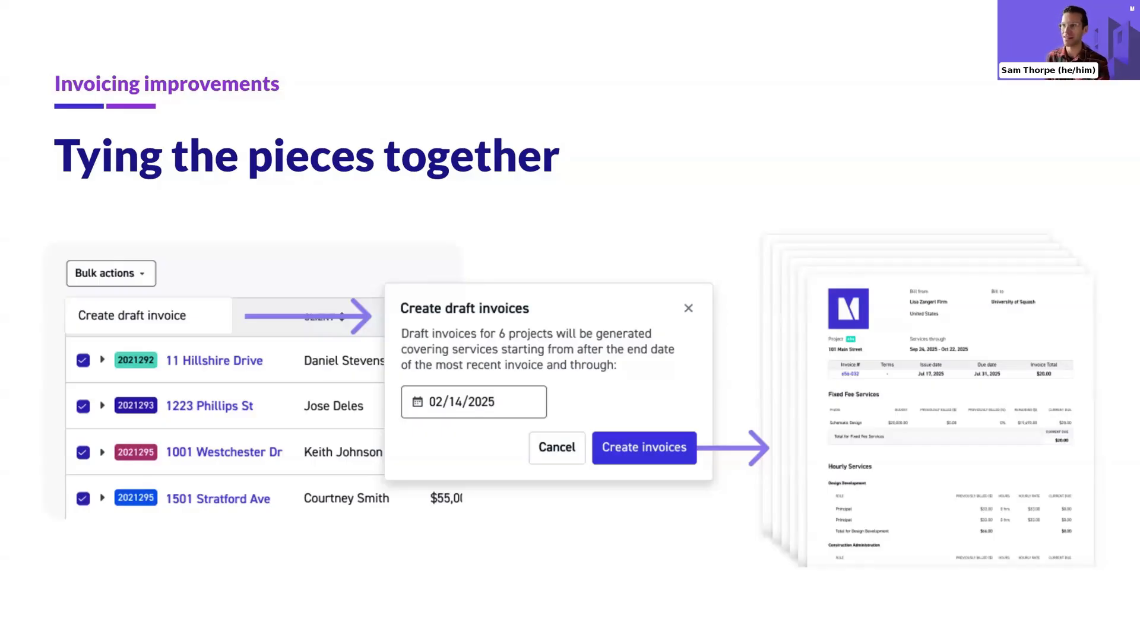
End the slideshow at the Invoicing Demo slide and switch to Monograph to look over the Invoices list.
key("Right")
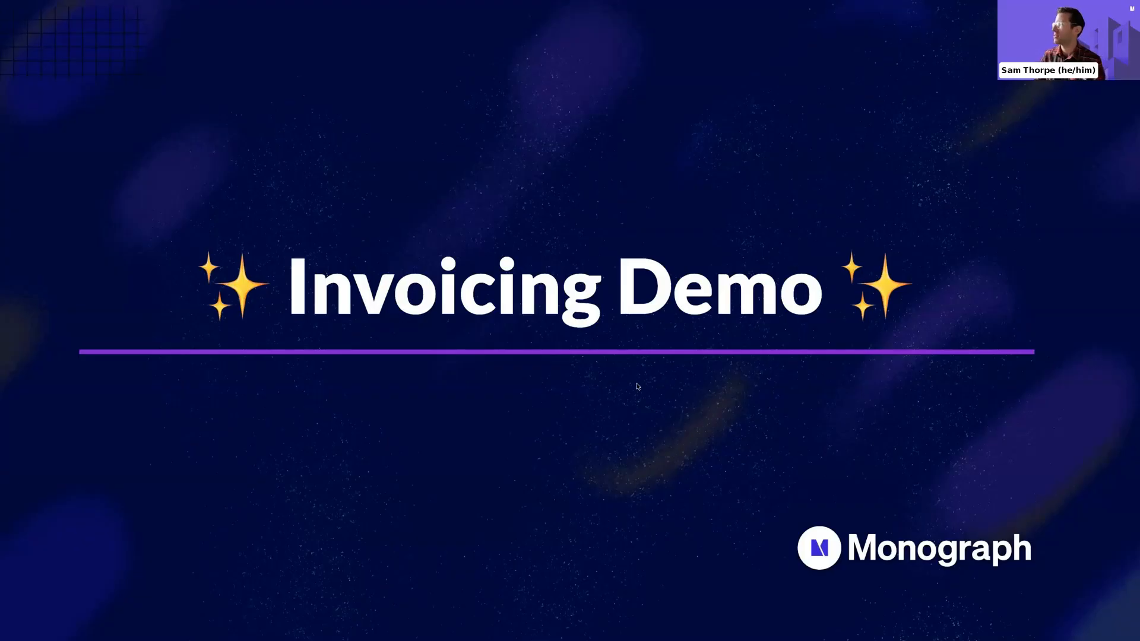
key("Escape")
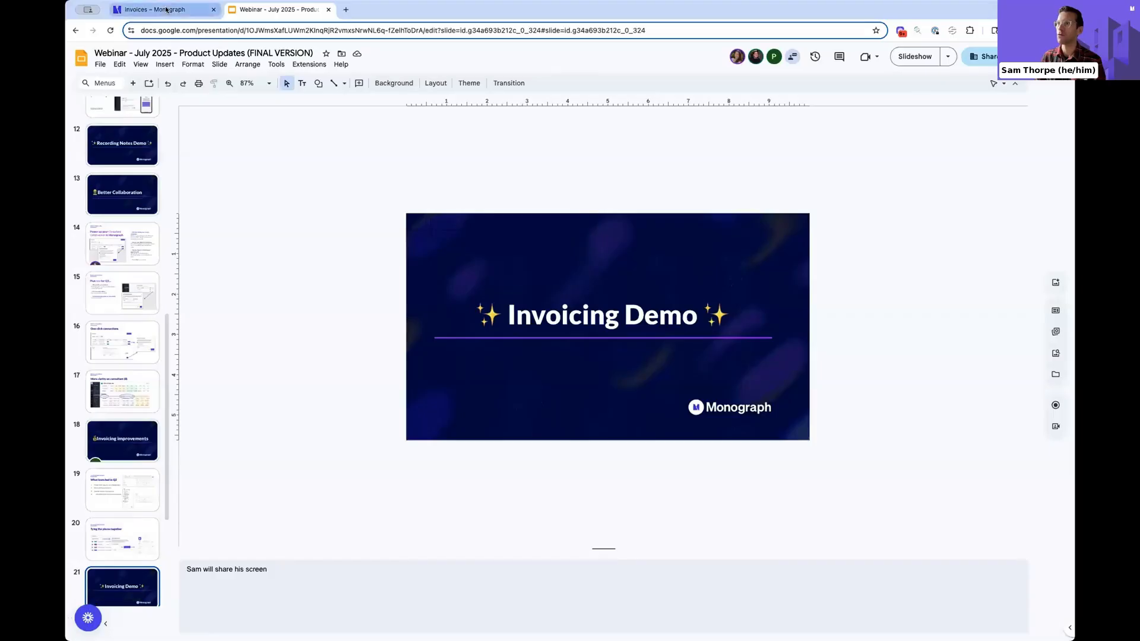
left_click(167, 11)
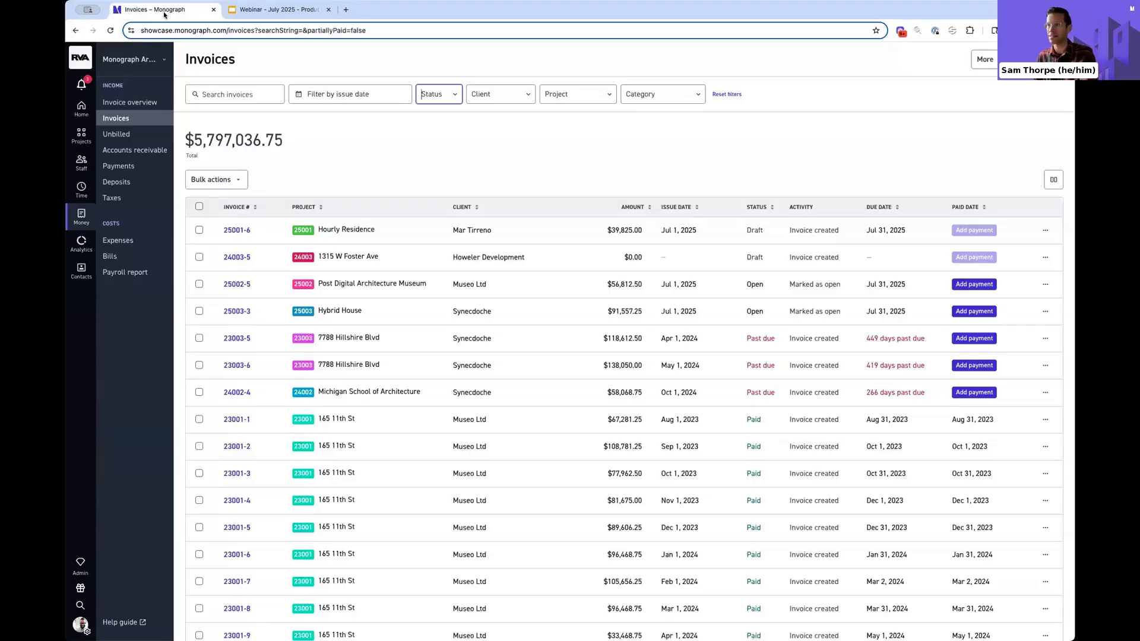
left_click(403, 137)
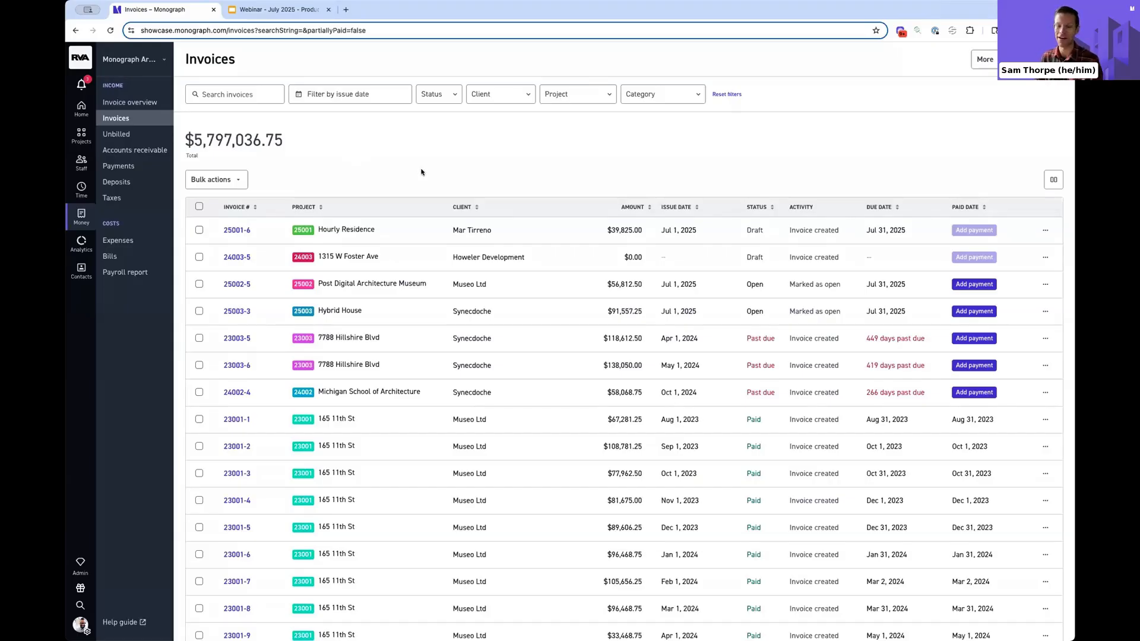
scroll(421, 172, "down", 3)
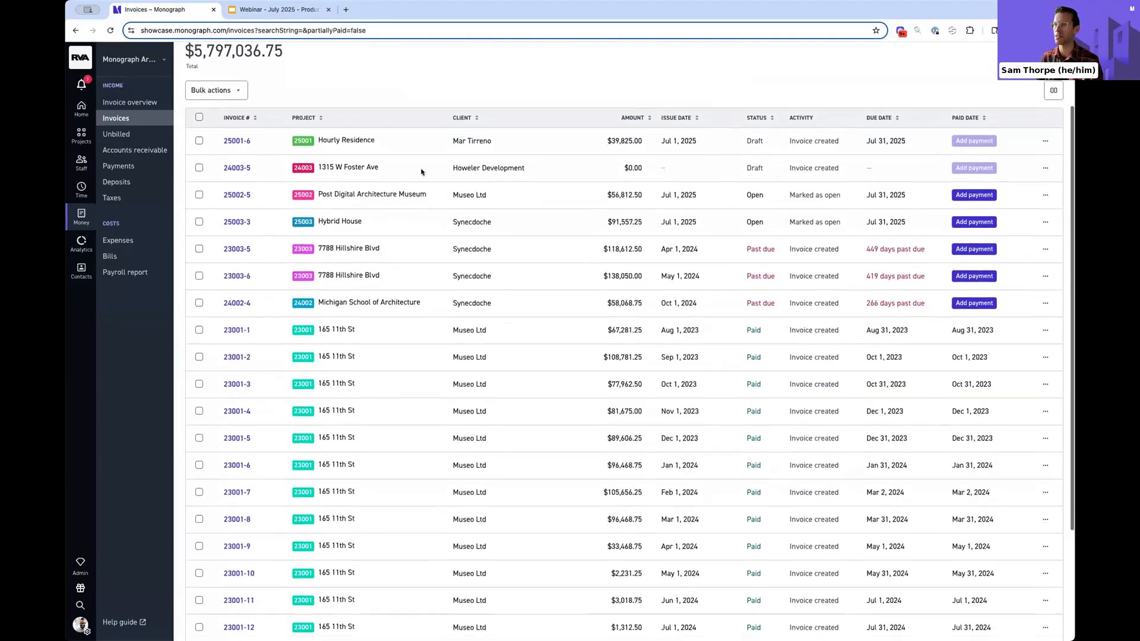
Open the Unbilled overview and examine the phase breakdowns of Post Digital Architecture Museum, Hybrid House, and Fixed Bar and Grill.
left_click(116, 134)
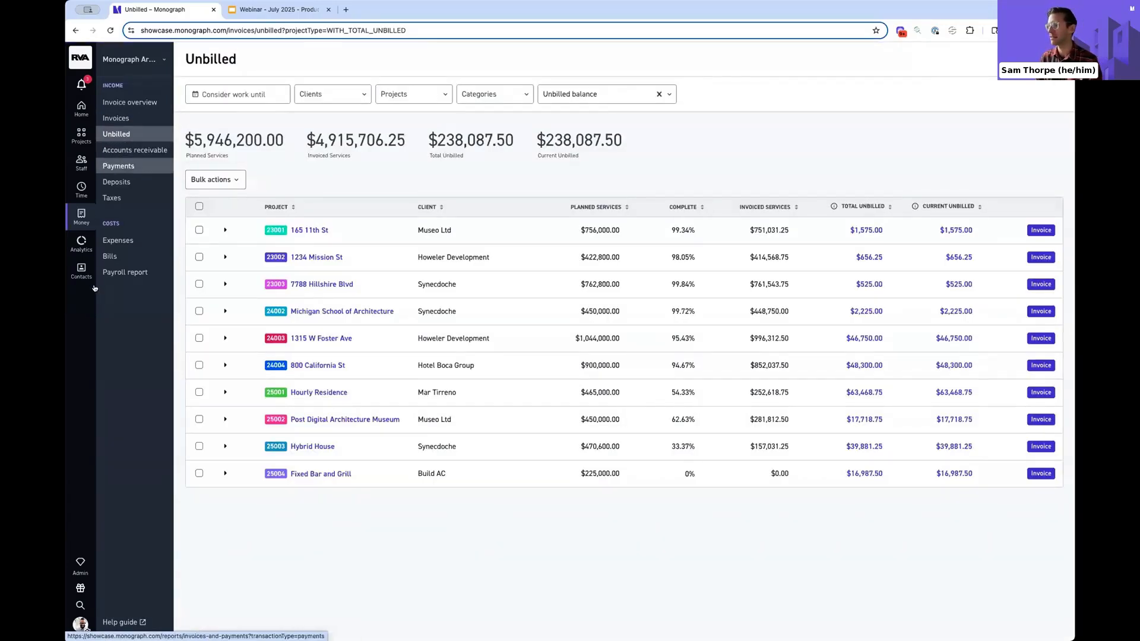
left_click(226, 420)
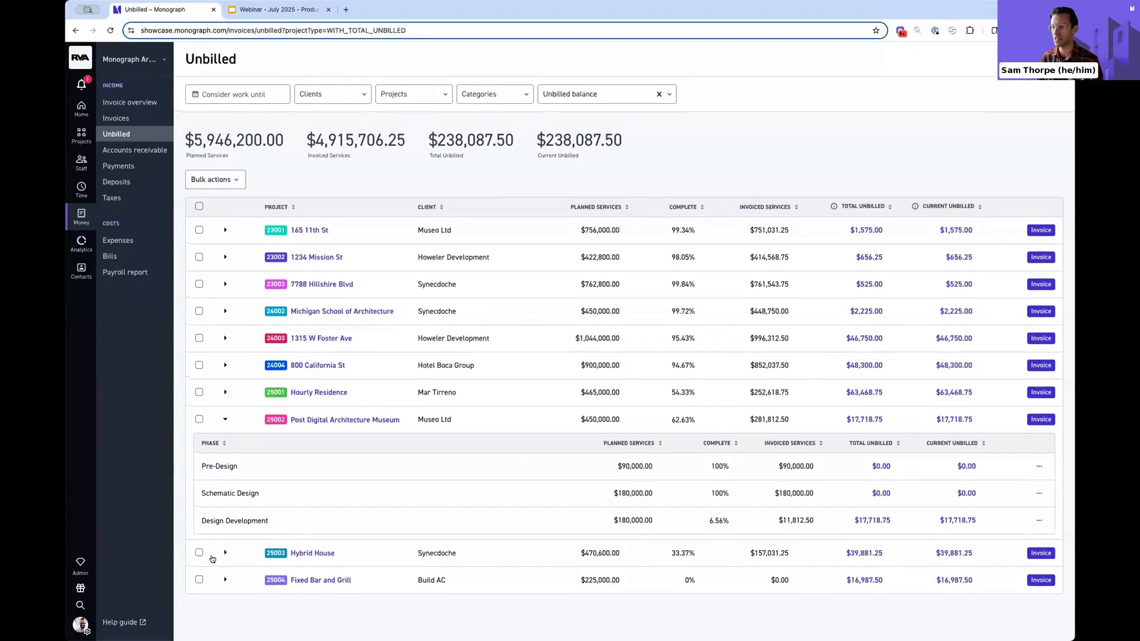
left_click(224, 552)
scroll(224, 618, "down", 3)
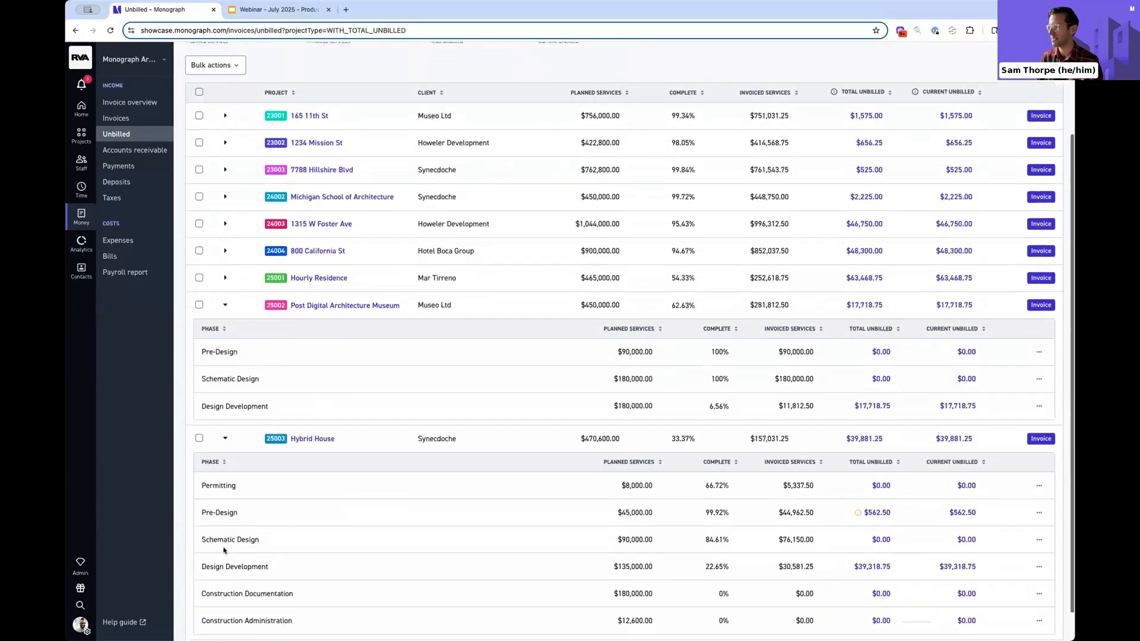
left_click(224, 619)
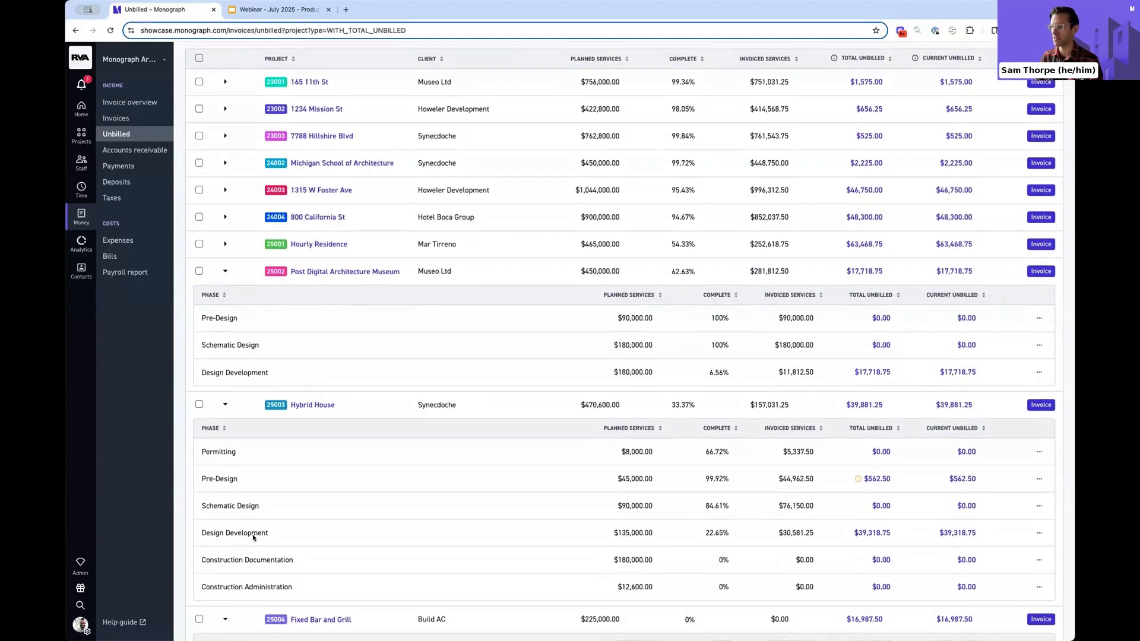
scroll(251, 536, "down", 2)
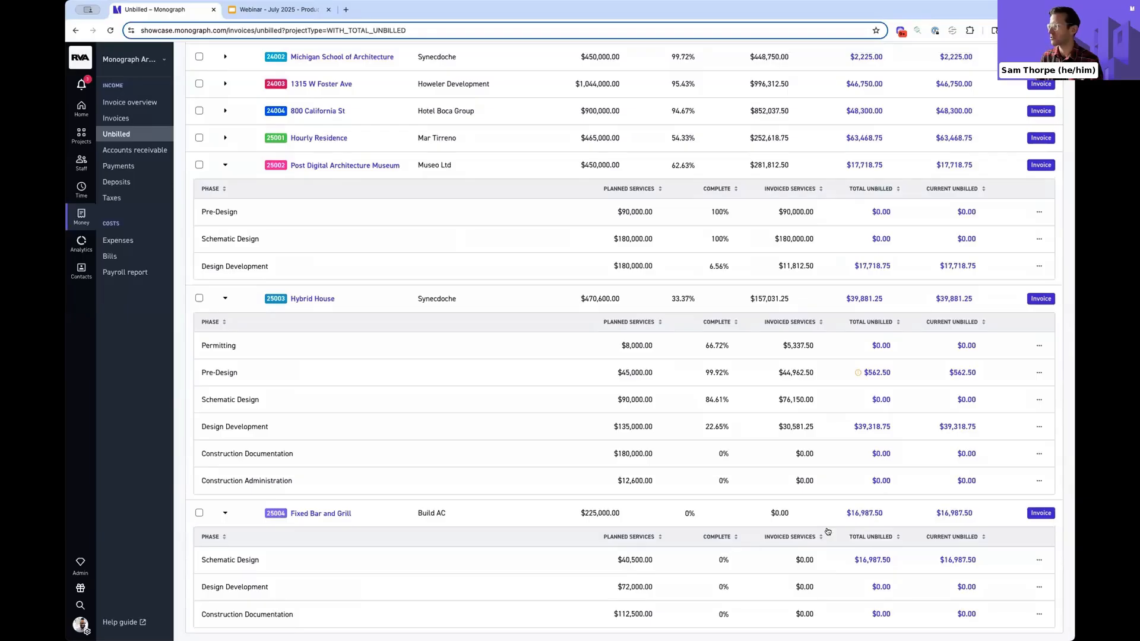
scroll(830, 528, "up", 3)
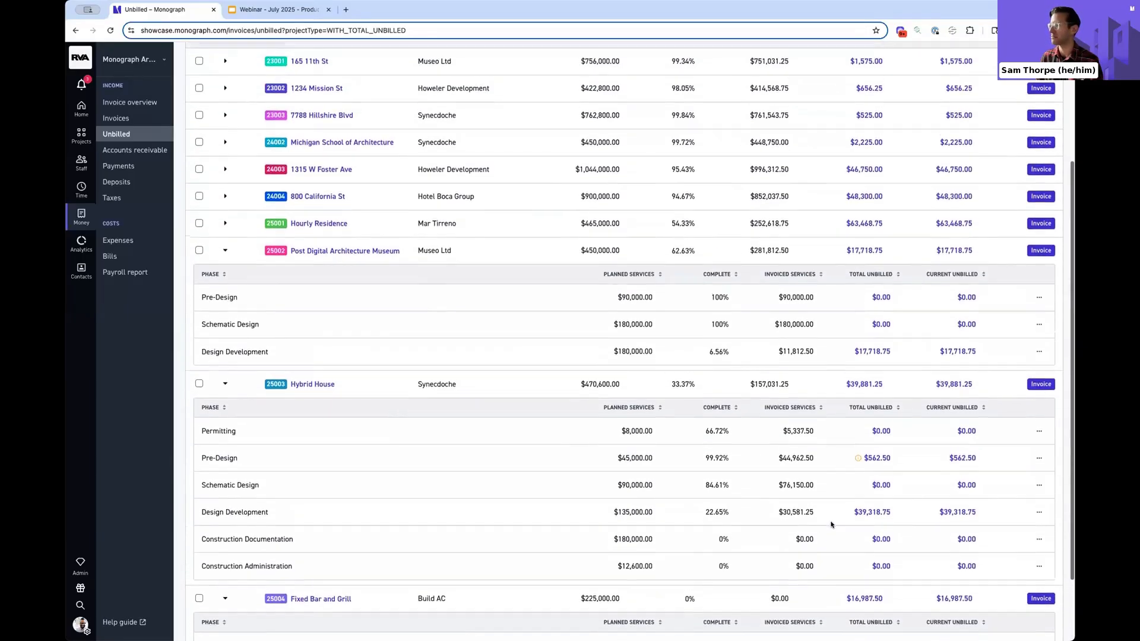
scroll(831, 519, "down", 1)
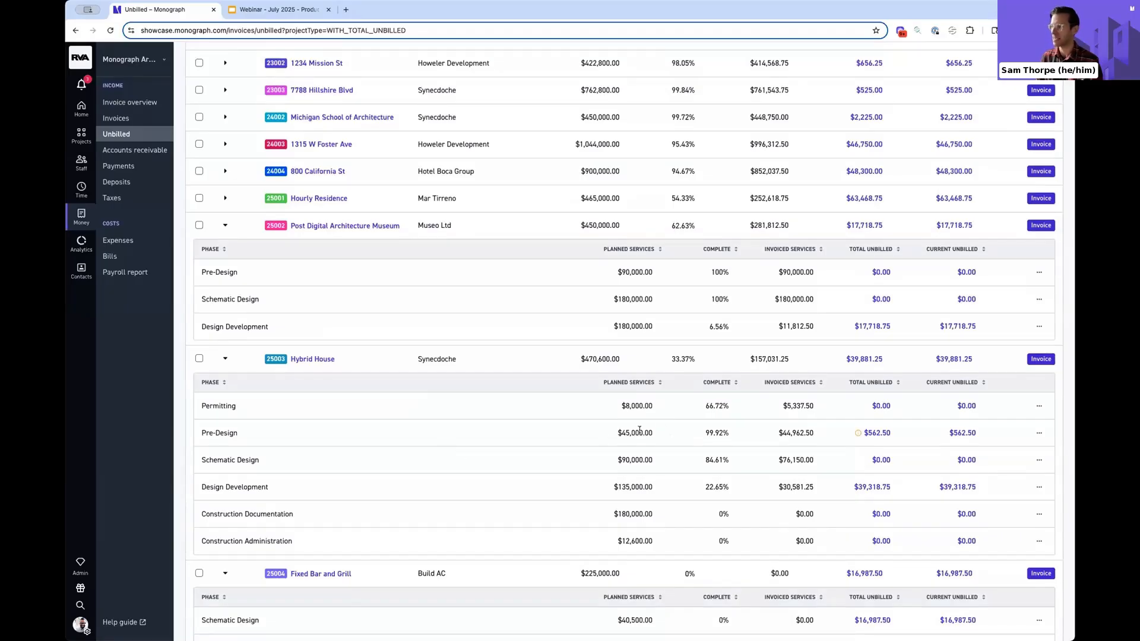
Read the warning on Hybrid House's Pre-Design unbilled amount and open that phase's time entries for editing.
left_click_drag(206, 433, 870, 442)
mouse_move(856, 434)
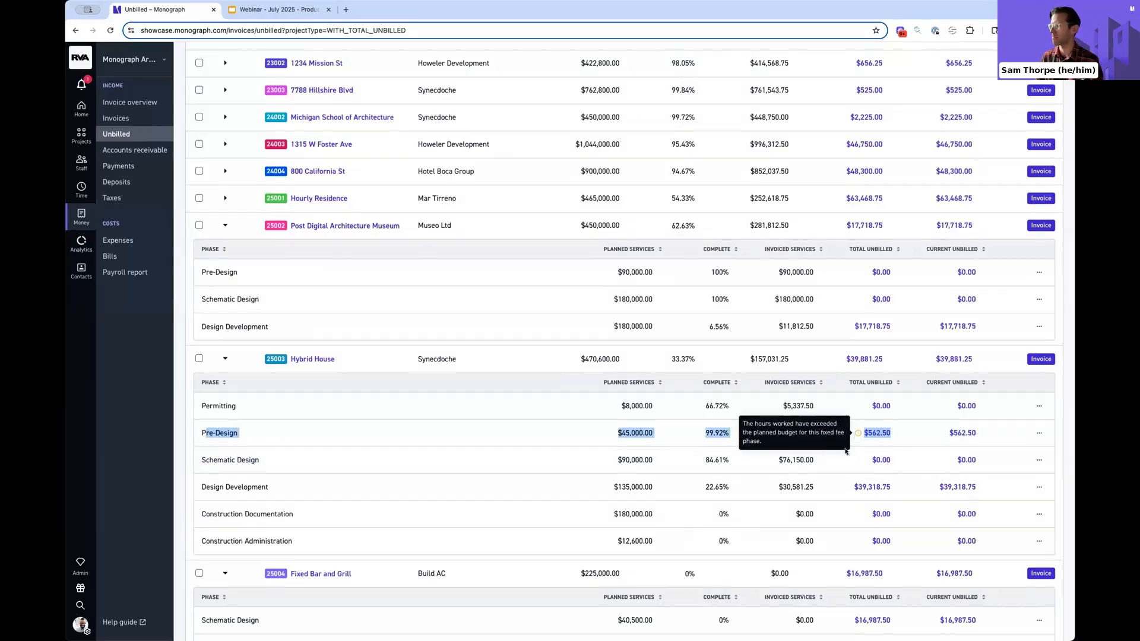
left_click(726, 437)
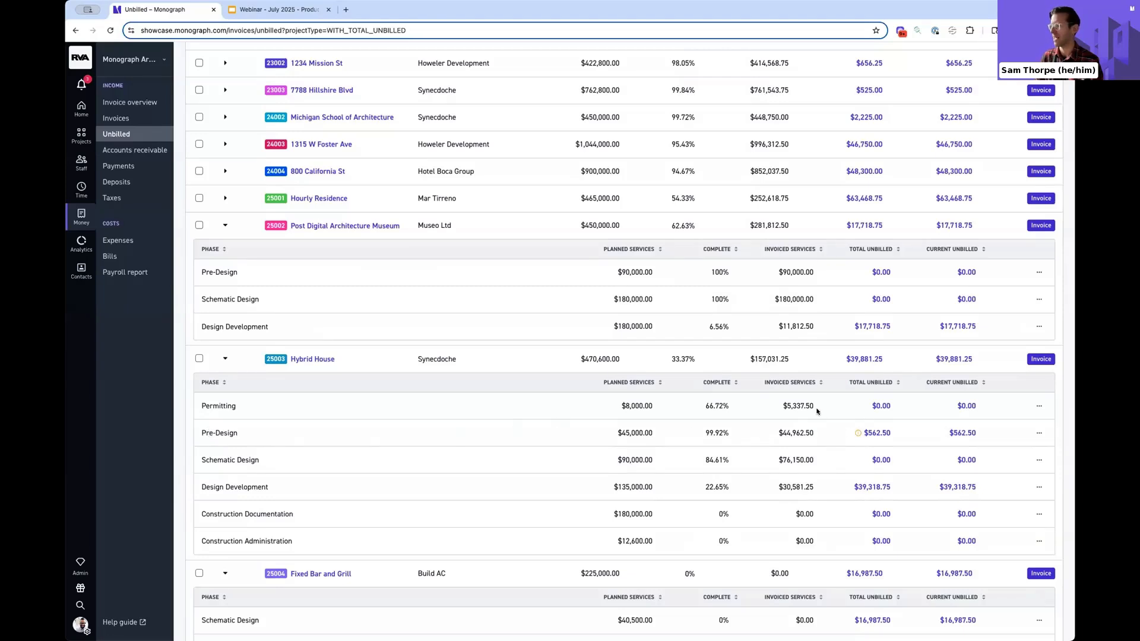
left_click(1038, 432)
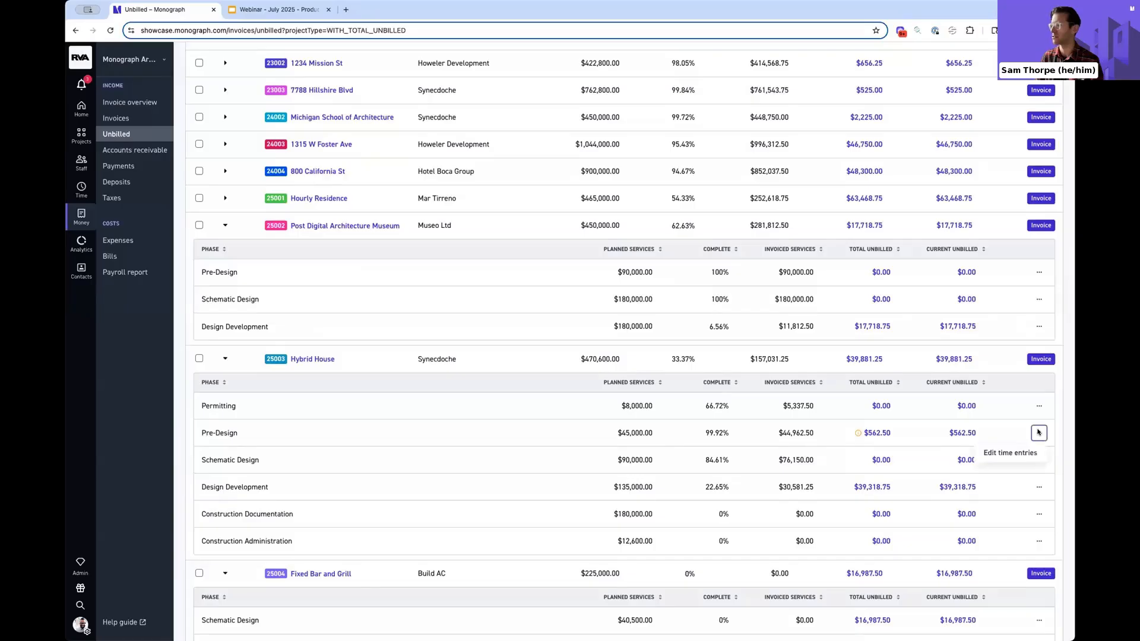
left_click(1008, 453)
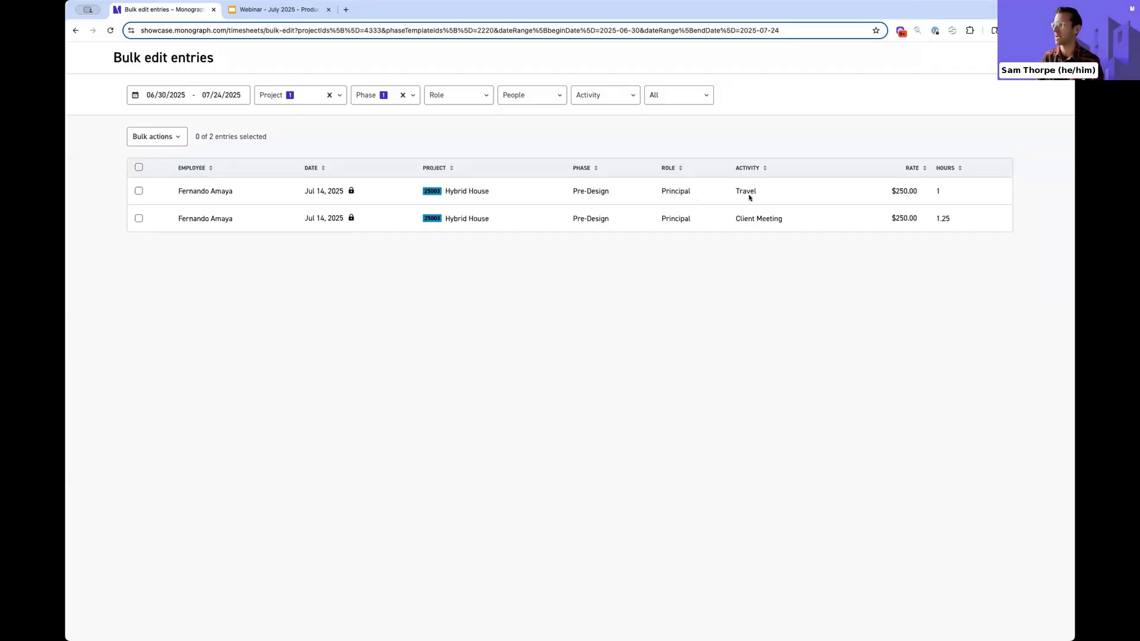
Move both Pre-Design time entries to the DD - Design Development phase of Hybrid House and return to the Unbilled overview.
left_click(137, 218)
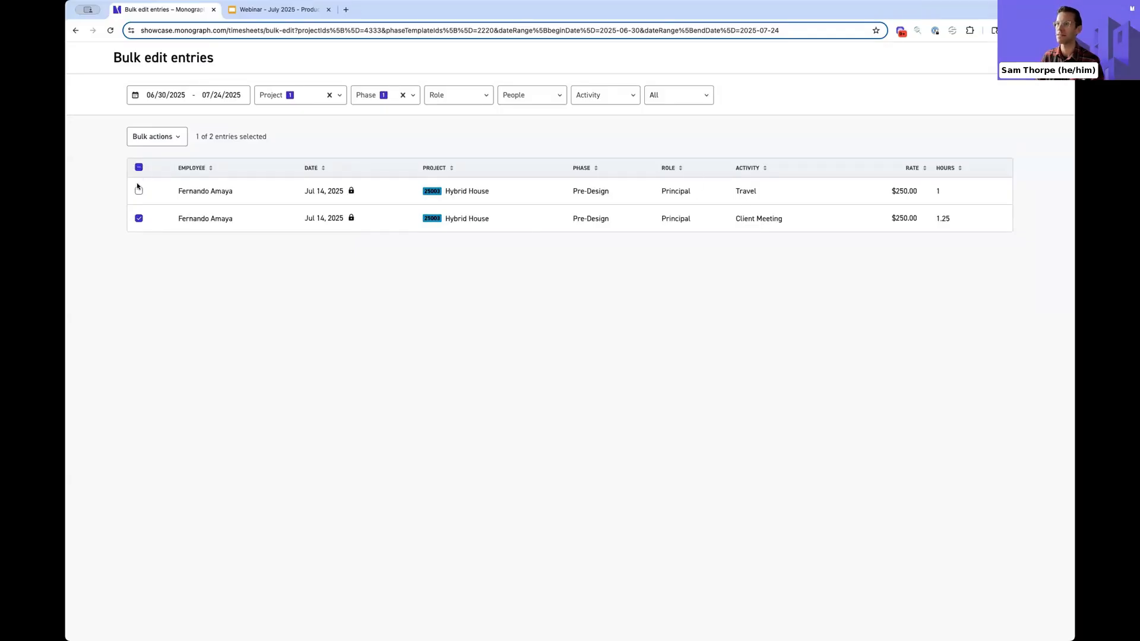
left_click(157, 140)
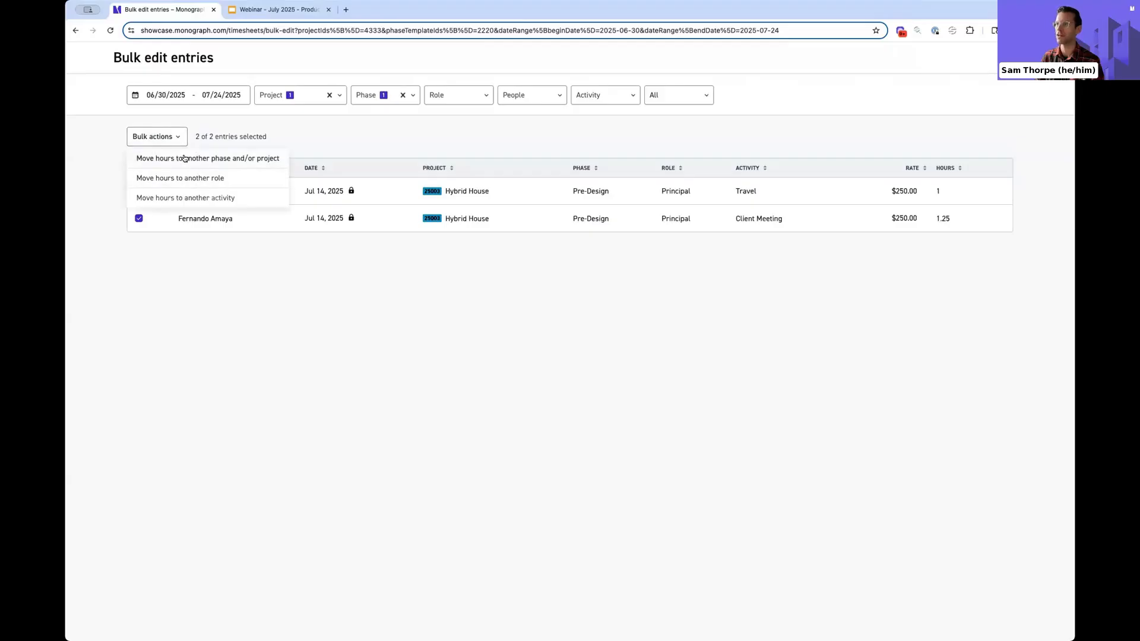
left_click(184, 158)
left_click(493, 294)
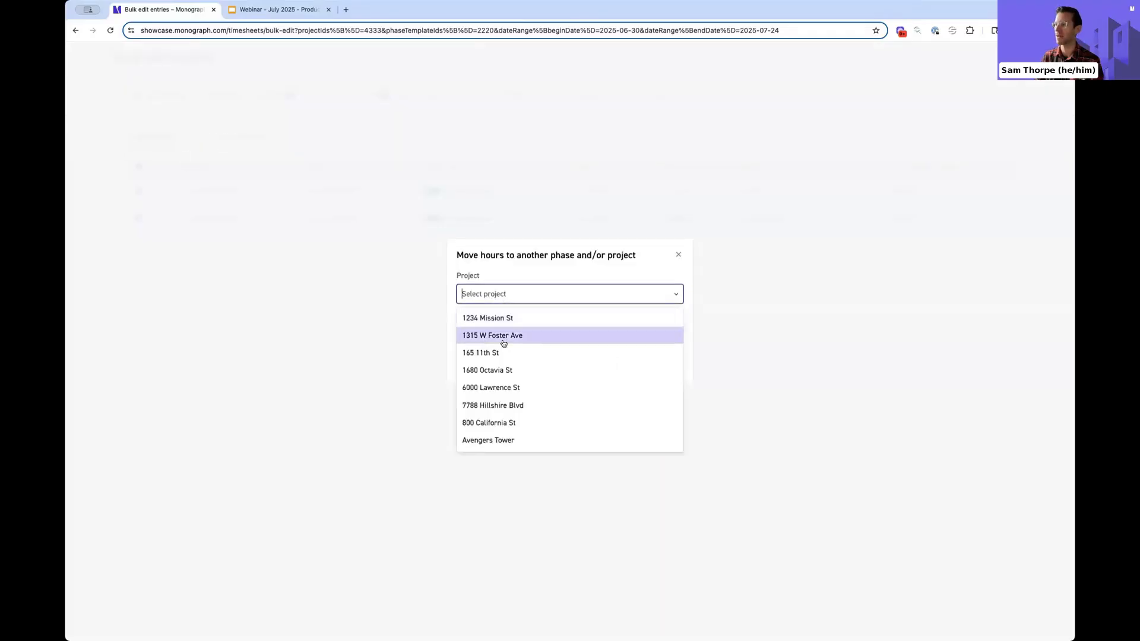
left_click(496, 293)
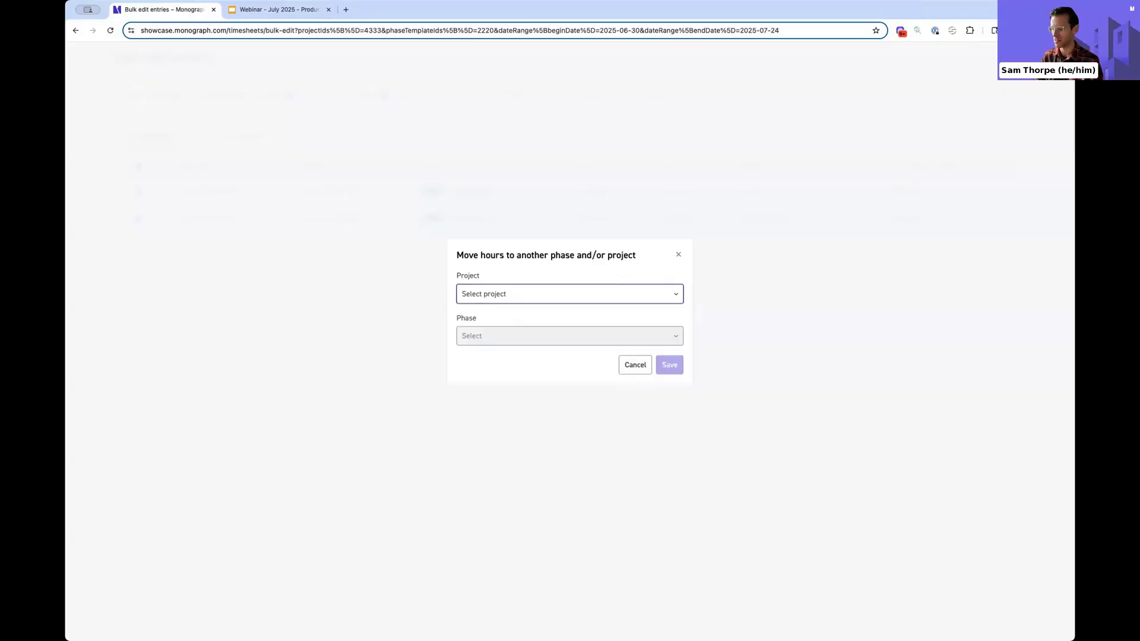
type("hy")
left_click(596, 319)
left_click(595, 335)
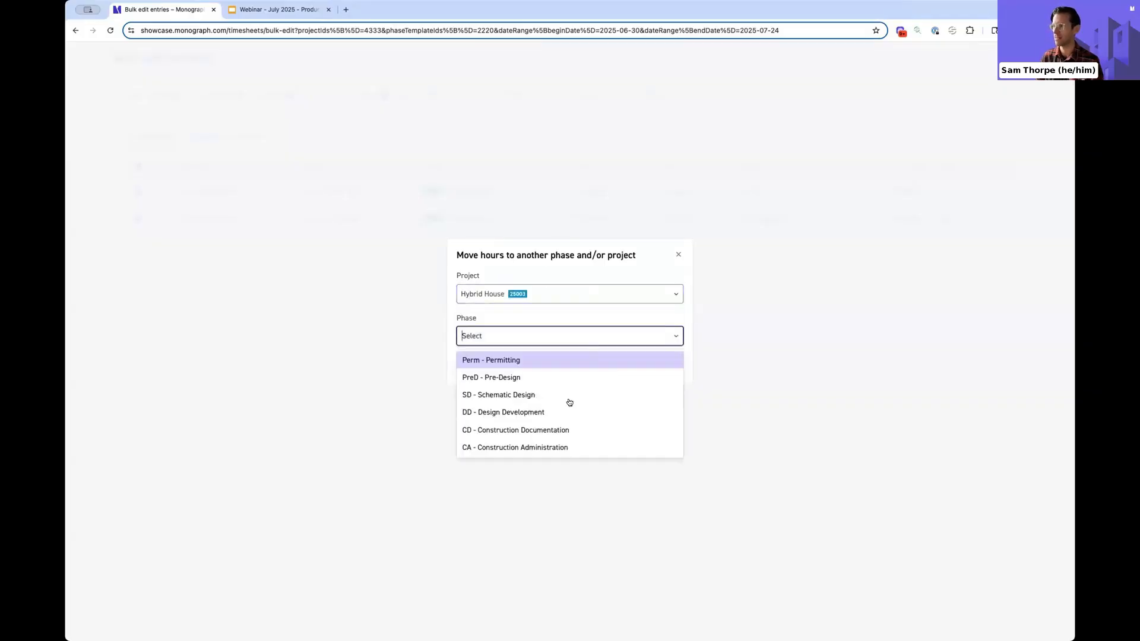
left_click(550, 413)
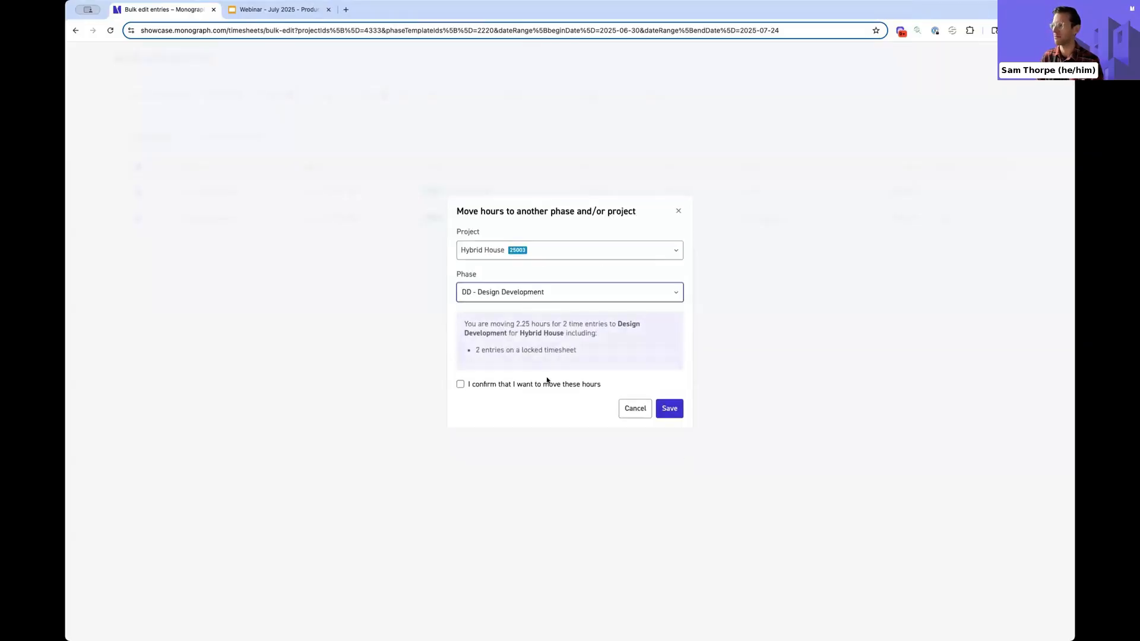
left_click(549, 384)
left_click(671, 409)
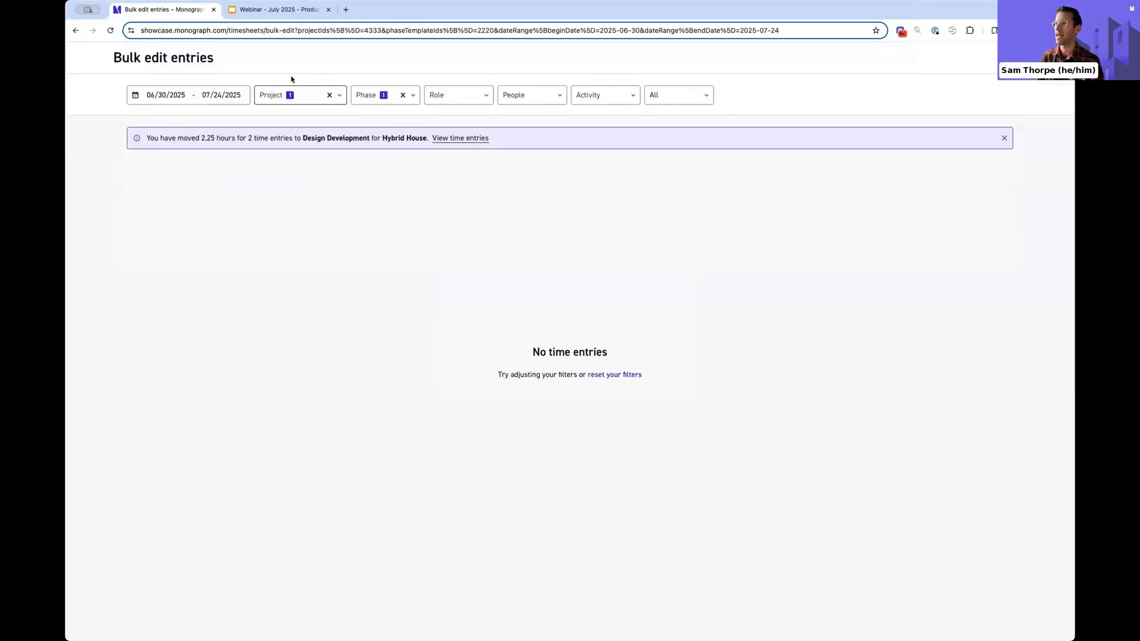
key("alt+Left")
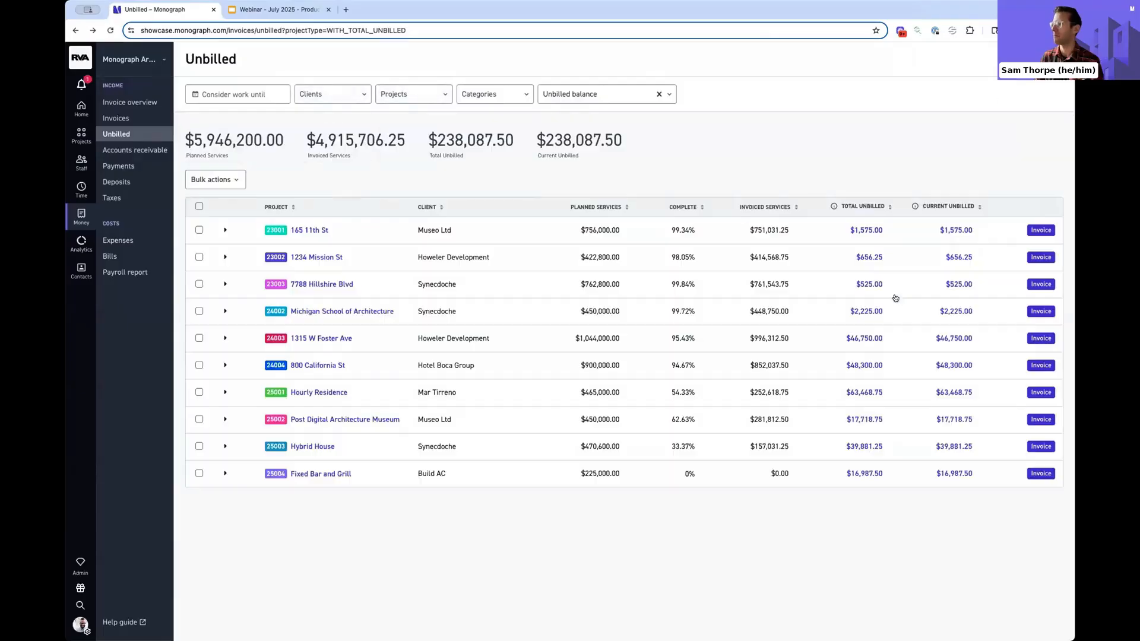
Check Hybrid House's phase breakdown and select the Post Digital Architecture Museum, Hybrid House, and Fixed Bar and Grill projects for invoicing.
left_click(226, 446)
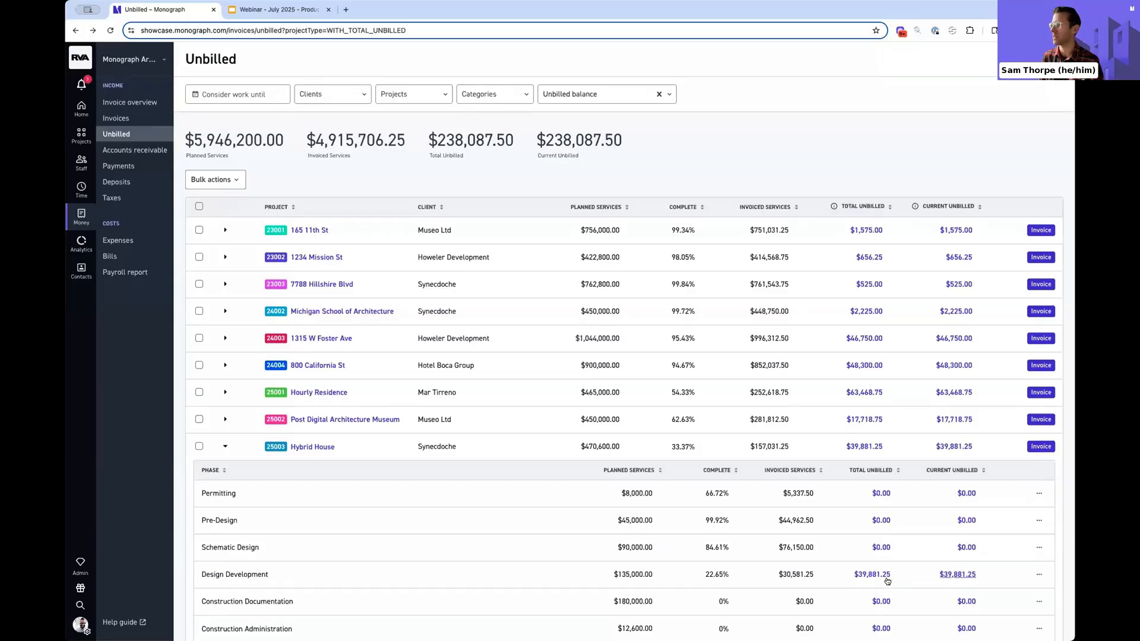
scroll(995, 576, "down", 1)
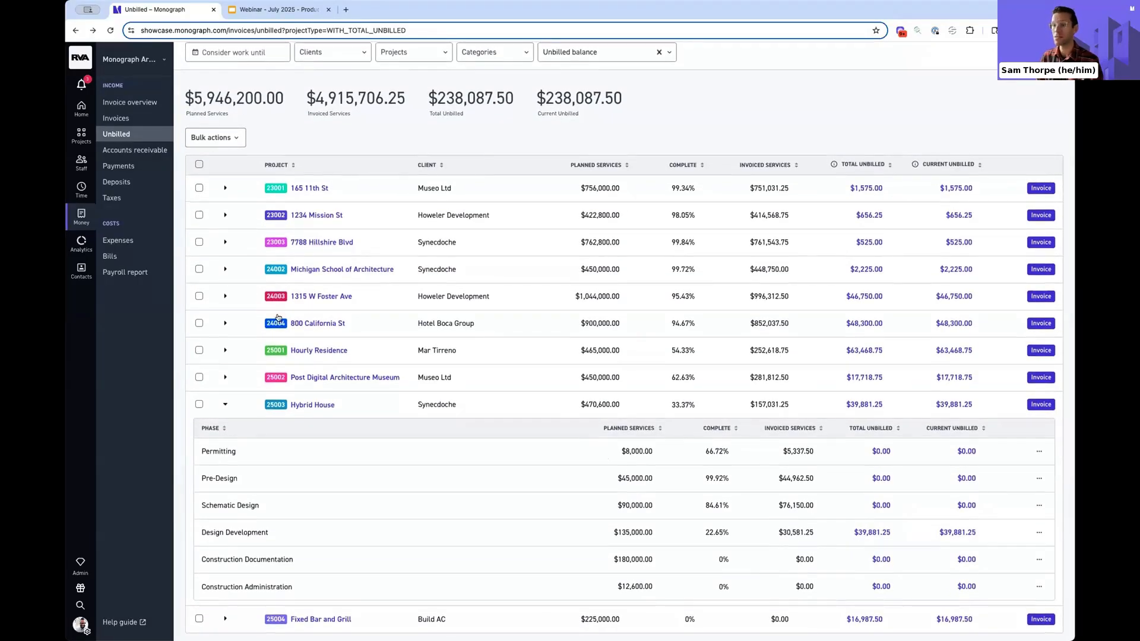
left_click(196, 378)
left_click(199, 378)
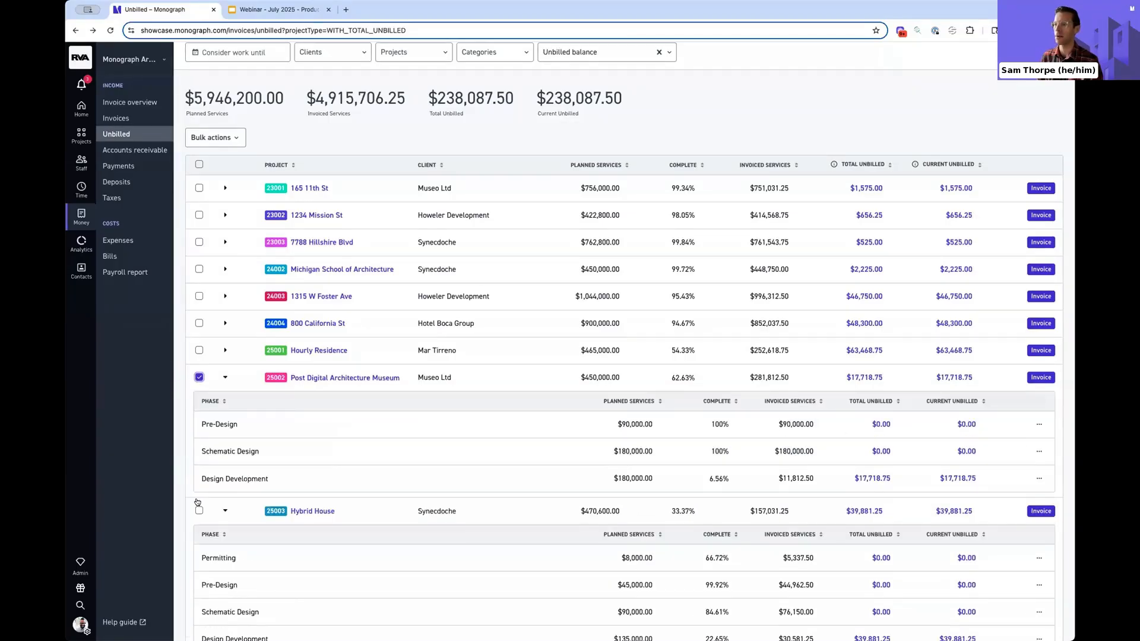
left_click(198, 510)
scroll(209, 543, "down", 1)
scroll(209, 543, "down", 1)
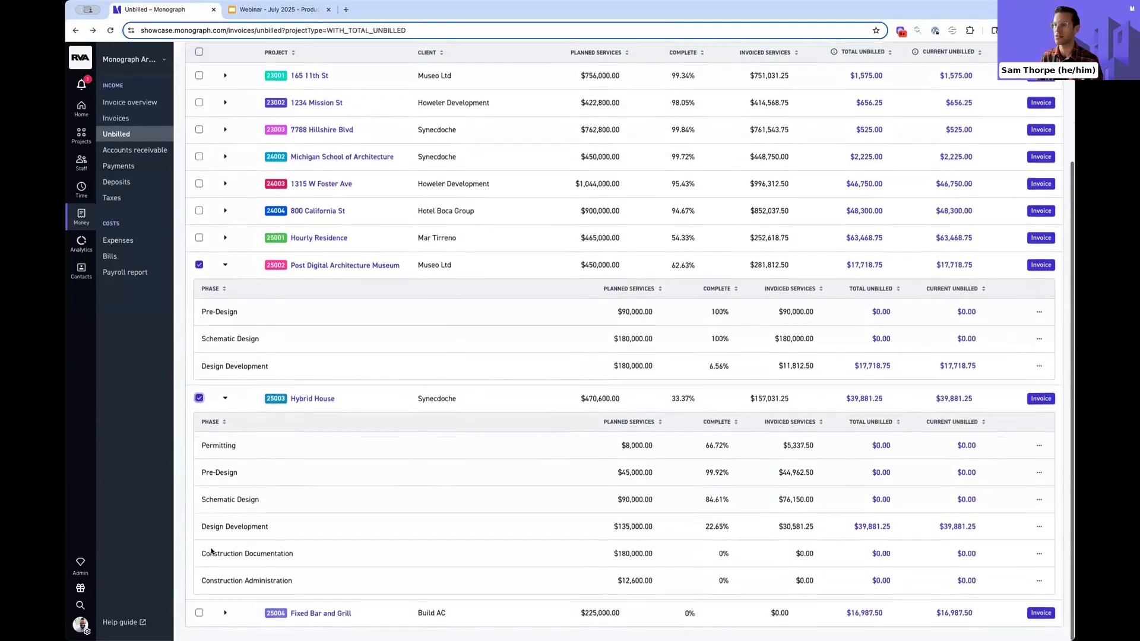
left_click(195, 622)
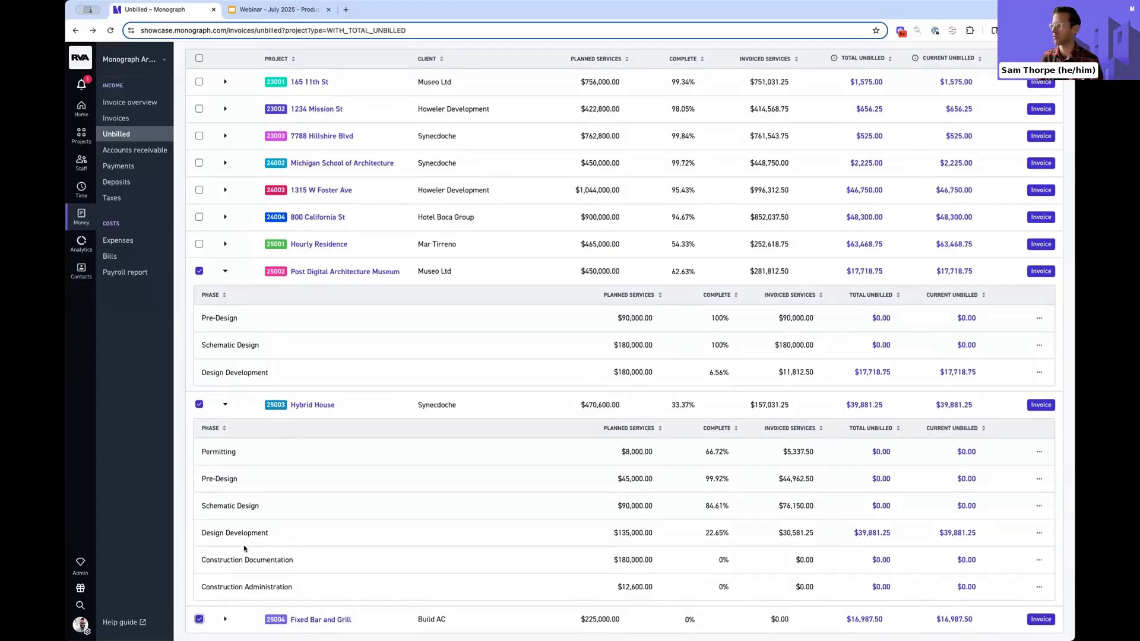
scroll(245, 542, "up", 3)
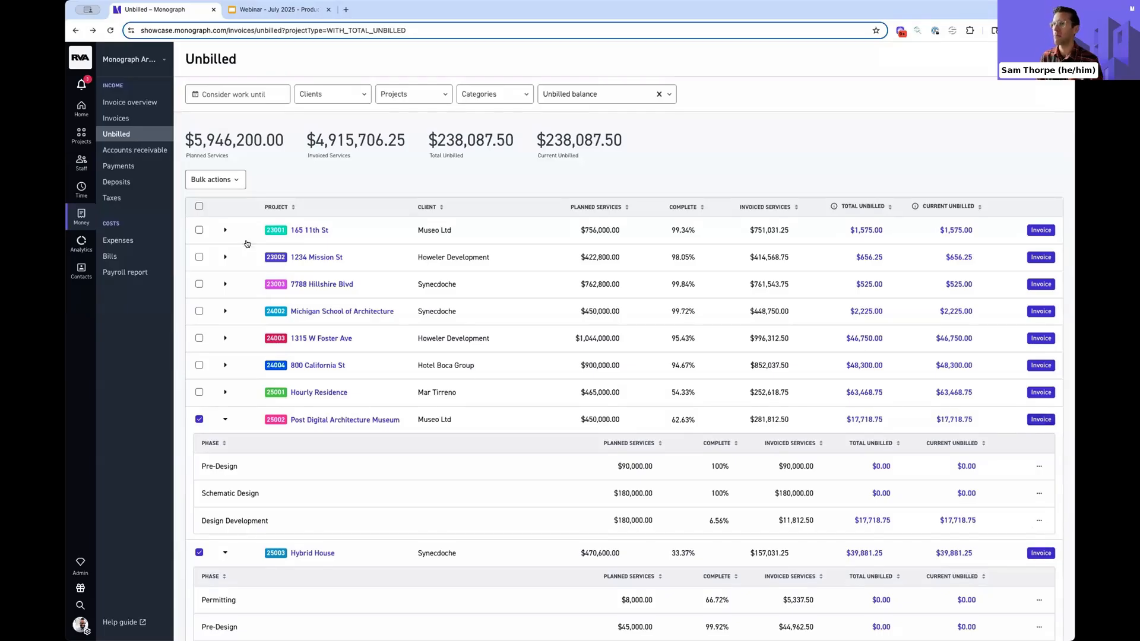
Create draft invoices in bulk for the selected projects, covering services through 07/31/2025.
left_click(225, 179)
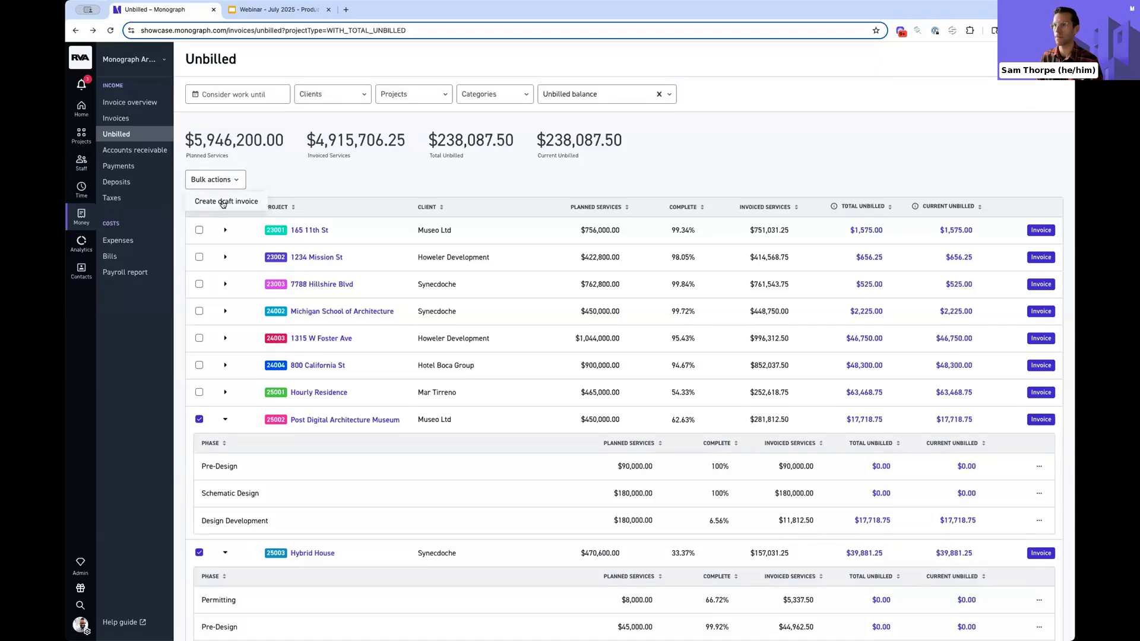
left_click(222, 203)
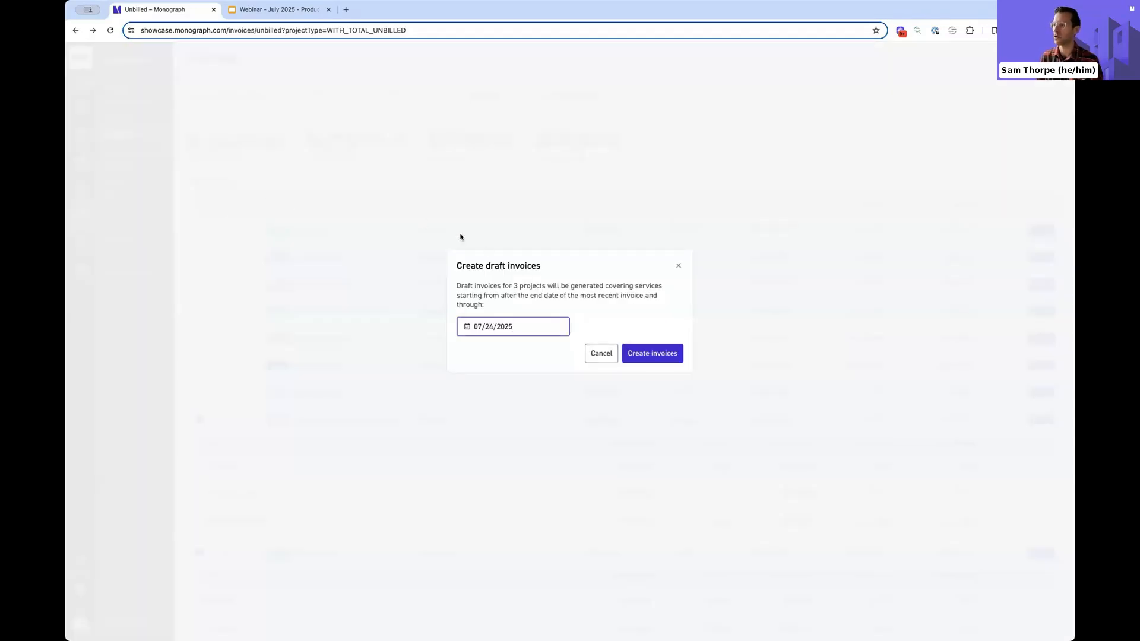
left_click(512, 328)
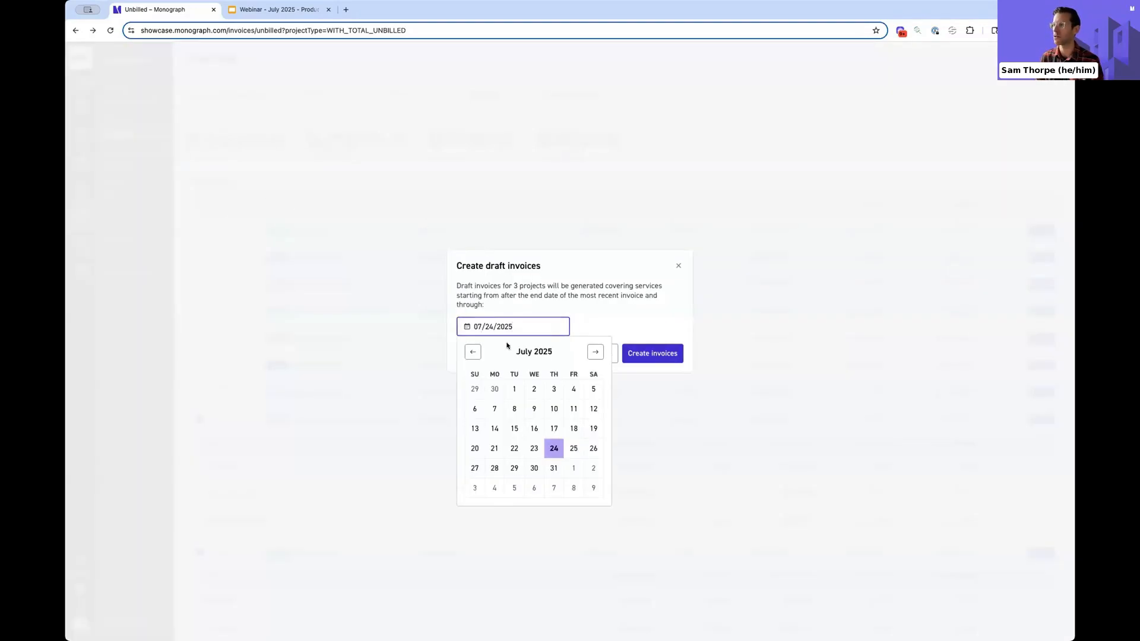
left_click(552, 468)
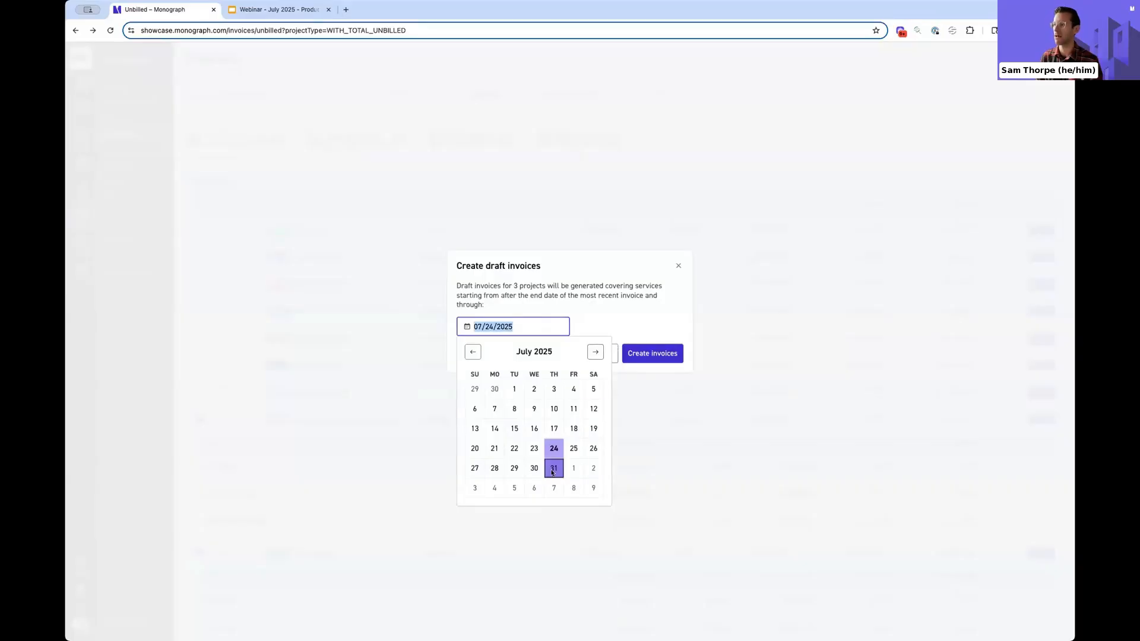
left_click(552, 470)
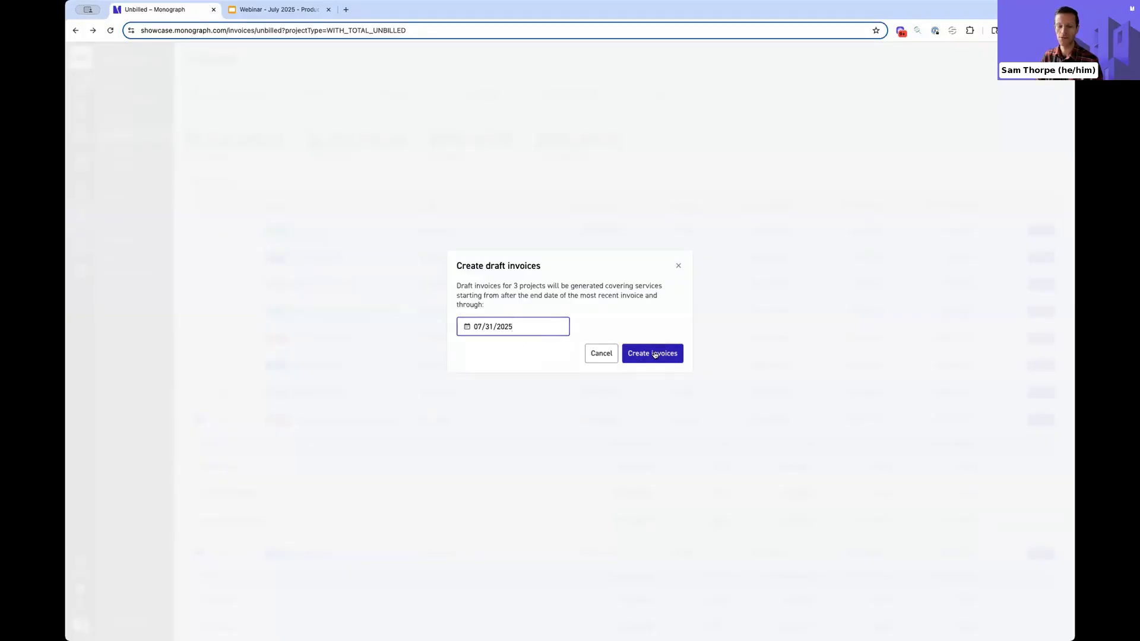
left_click(653, 354)
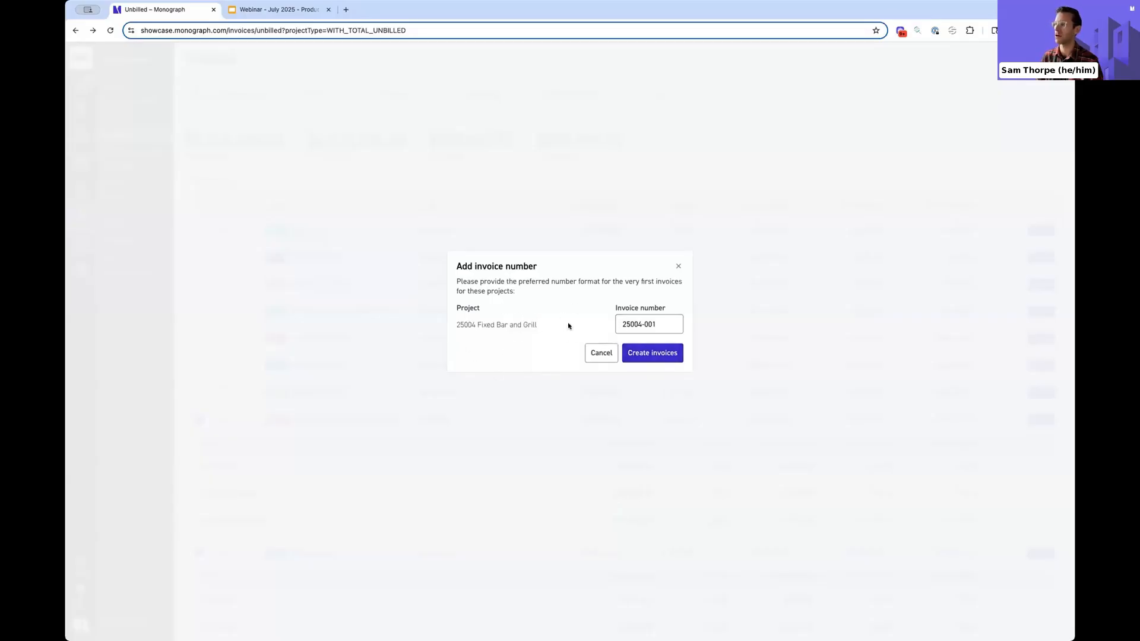
Keep the suggested first invoice number for Fixed Bar and Grill and generate the draft invoices.
left_click_drag(657, 324, 617, 324)
left_click(662, 322)
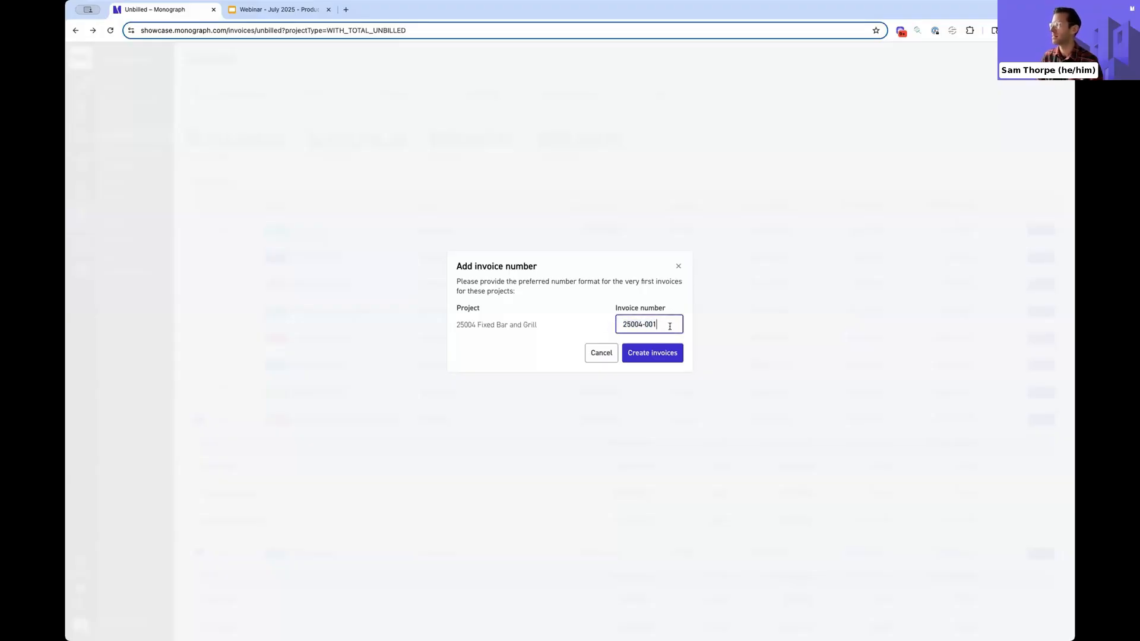
left_click(646, 354)
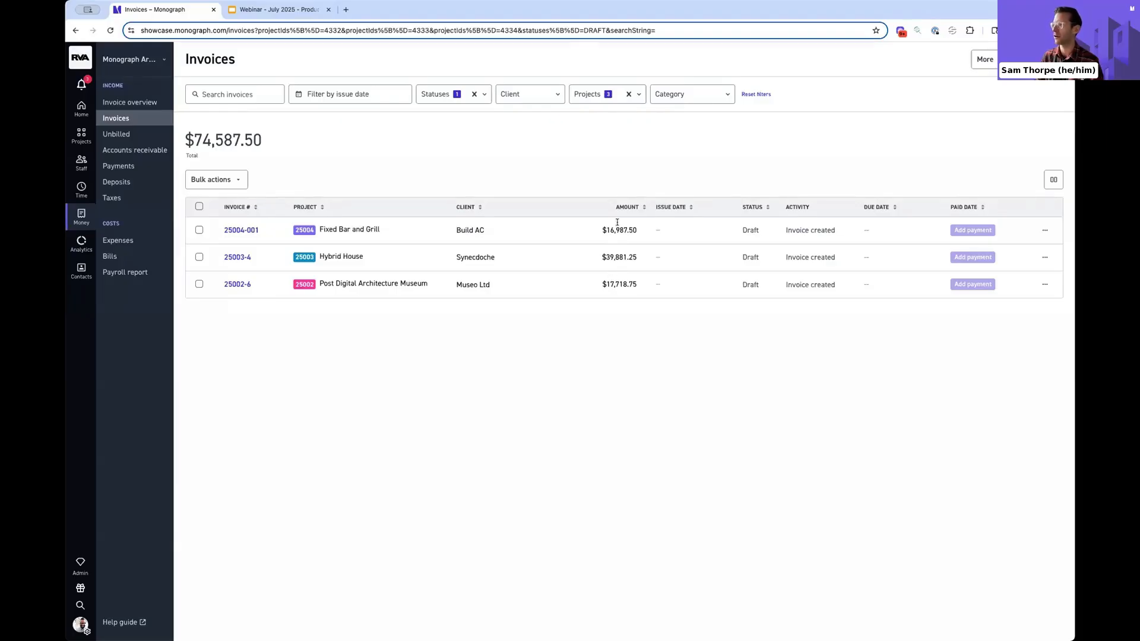
Open the Hybrid House draft invoice, check the Design Development current due amount, and show the invoice preview.
left_click(236, 259)
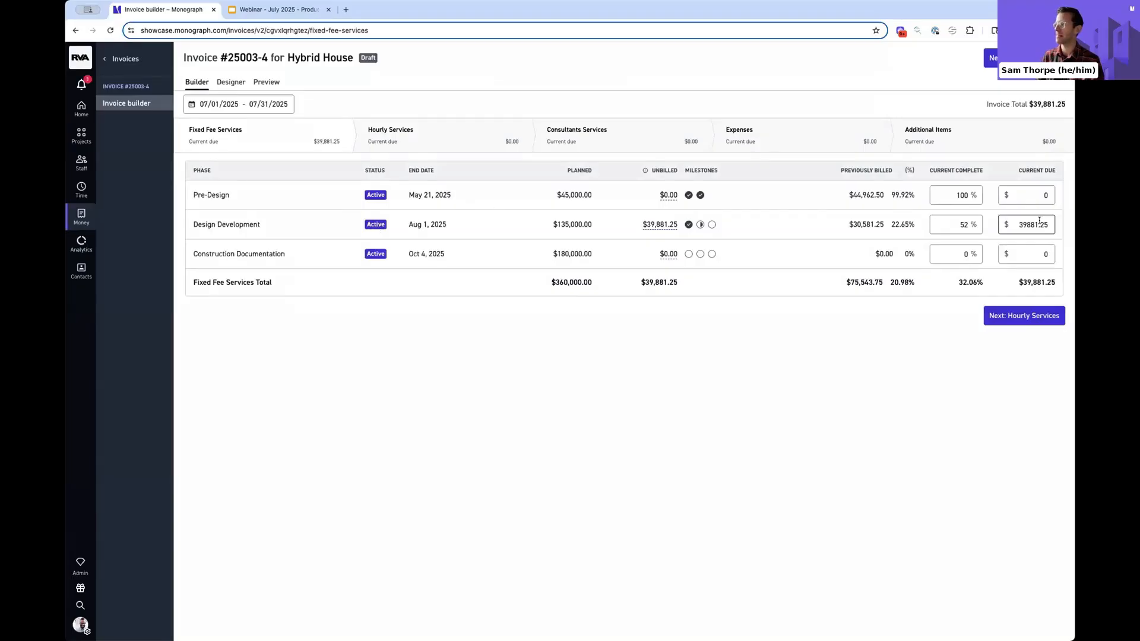
left_click(1024, 223)
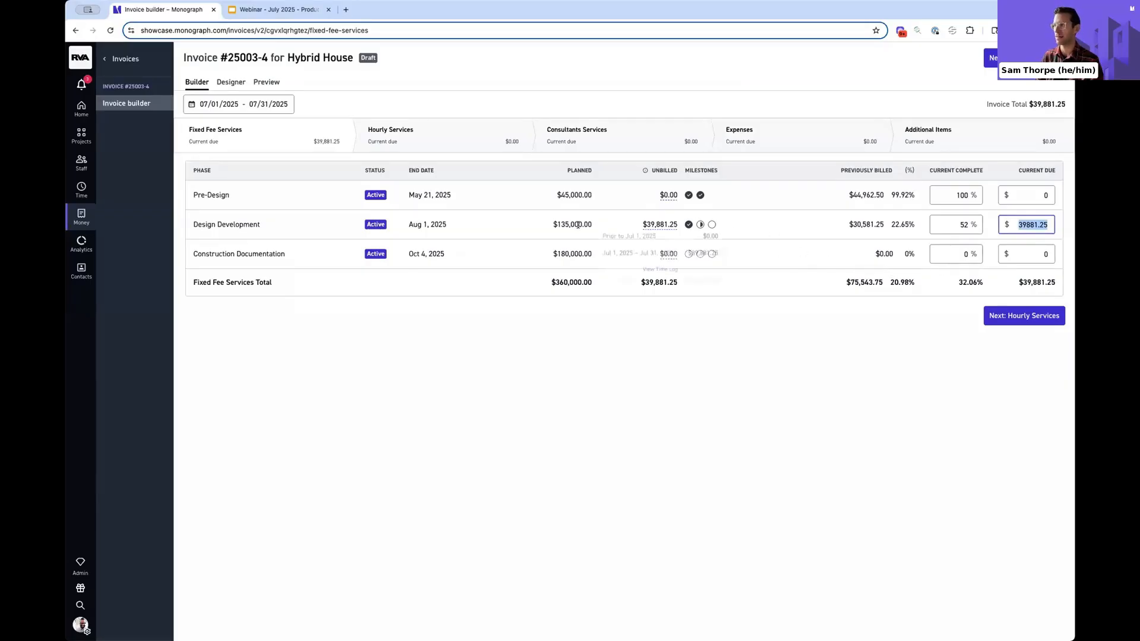
left_click(271, 87)
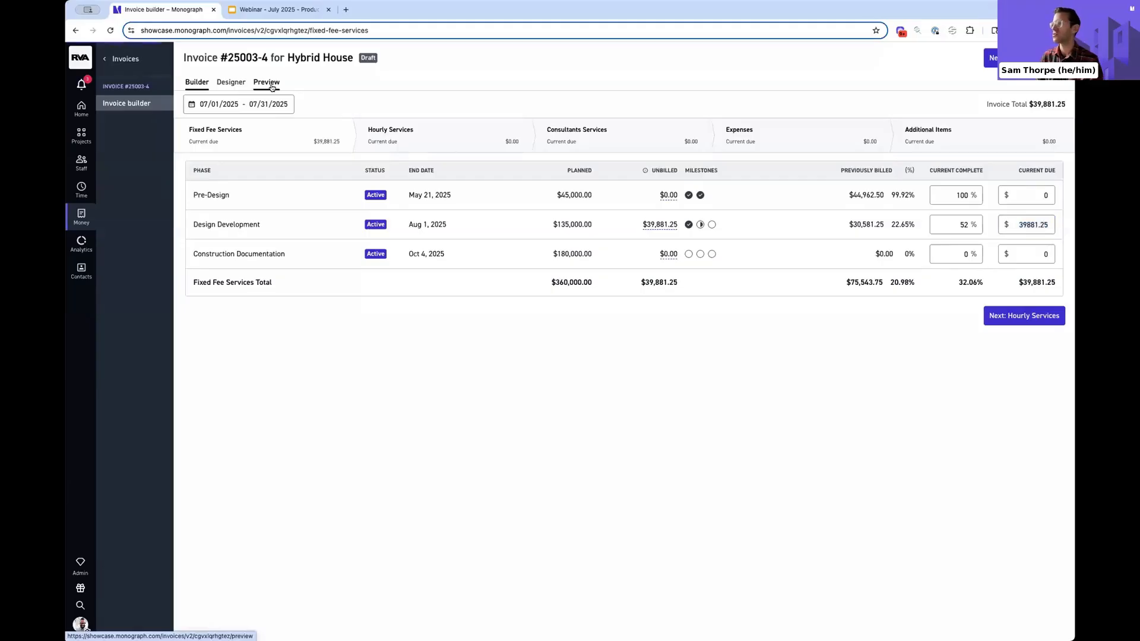
left_click(272, 87)
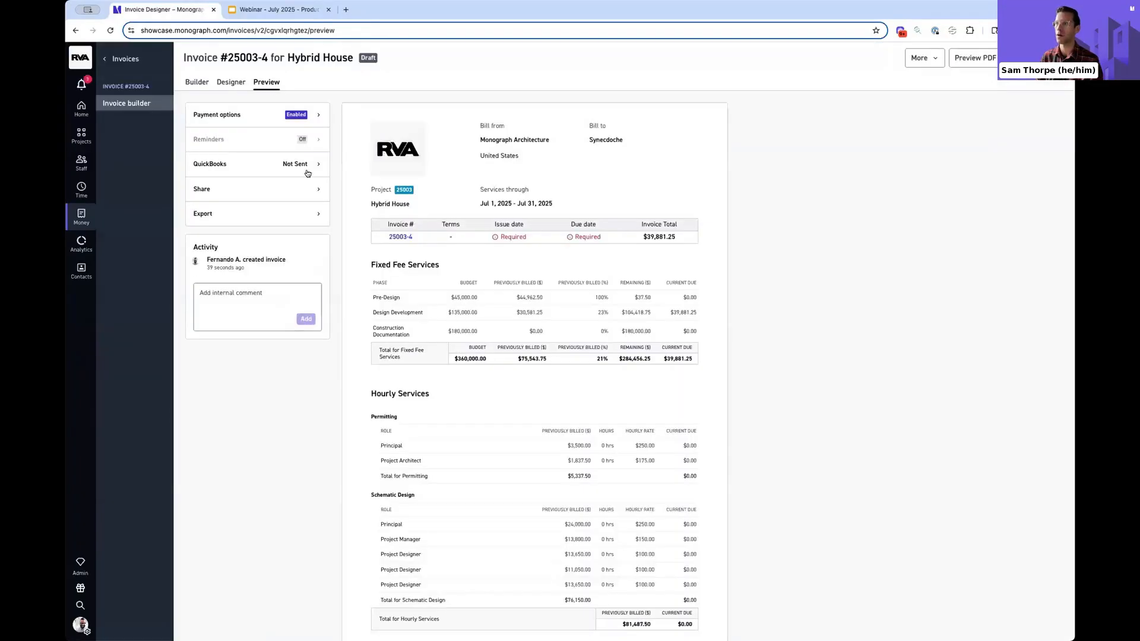
Add an internal comment on the invoice that mentions a colleague and reads "please confirm this invoice".
left_click(273, 326)
left_click(265, 255)
type("@")
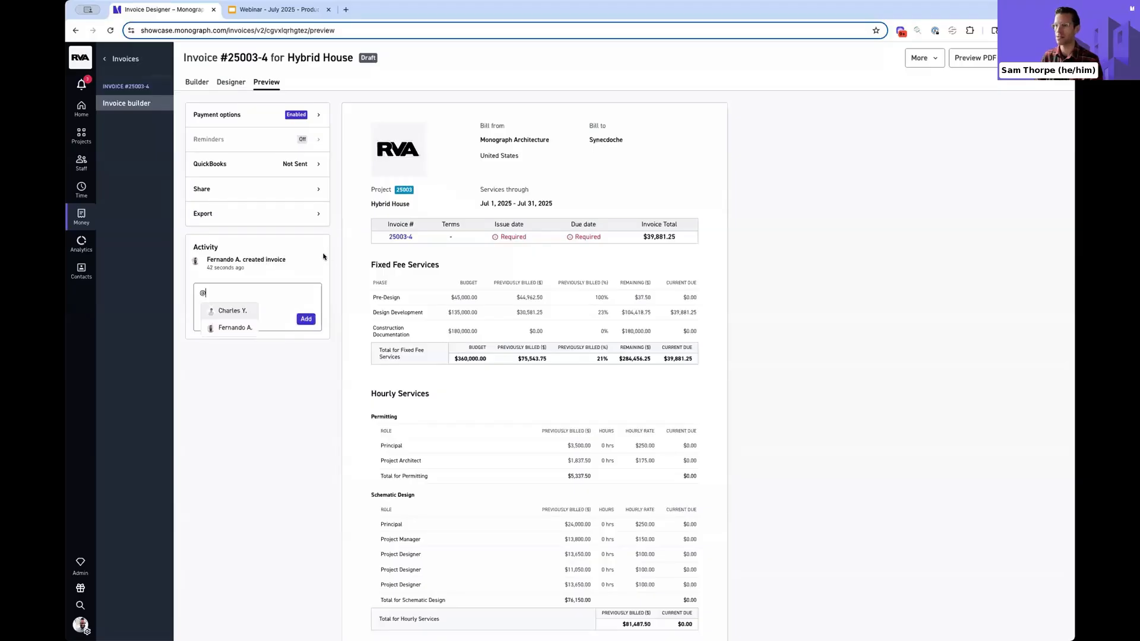
type("charl")
key("Return")
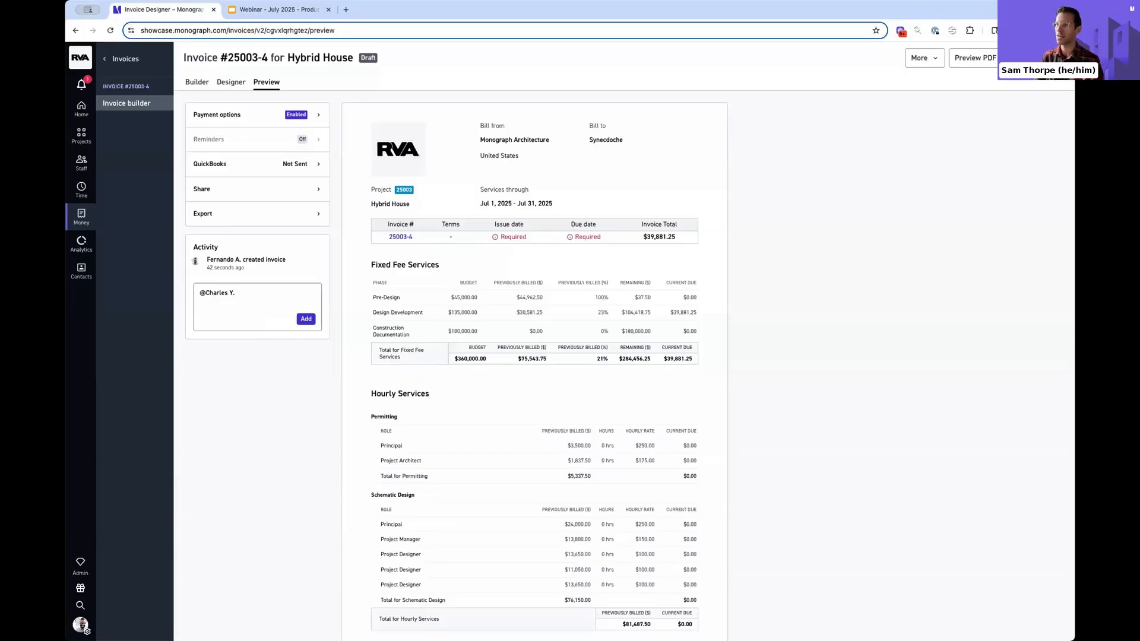
type("pe")
type("ease confirm the")
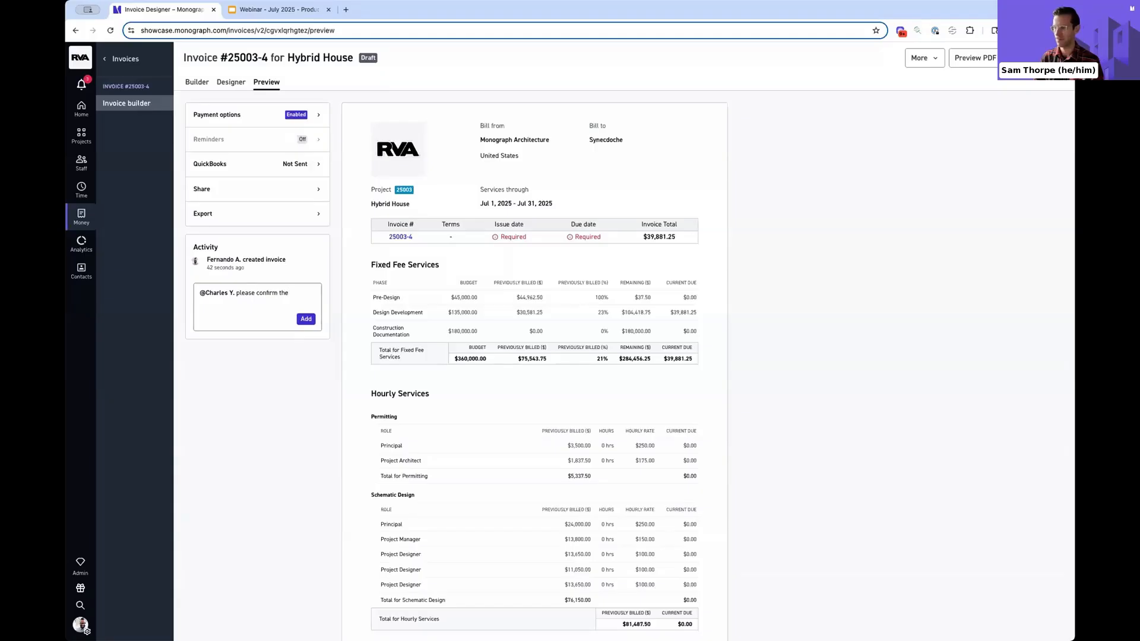
key("BackSpace")
type("is invoice")
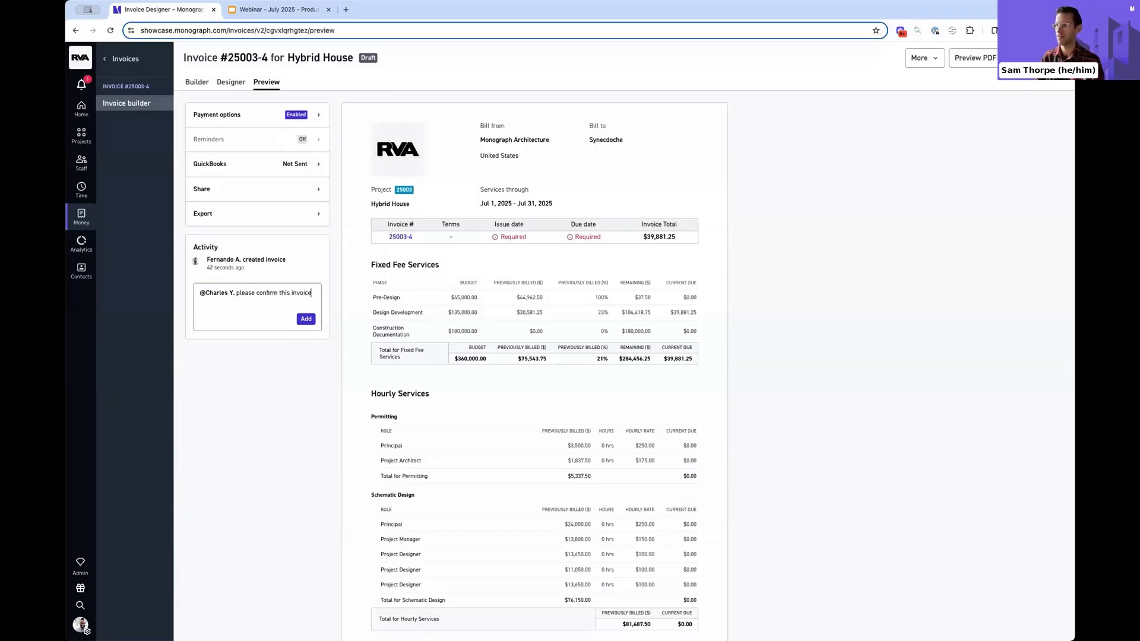
left_click(306, 320)
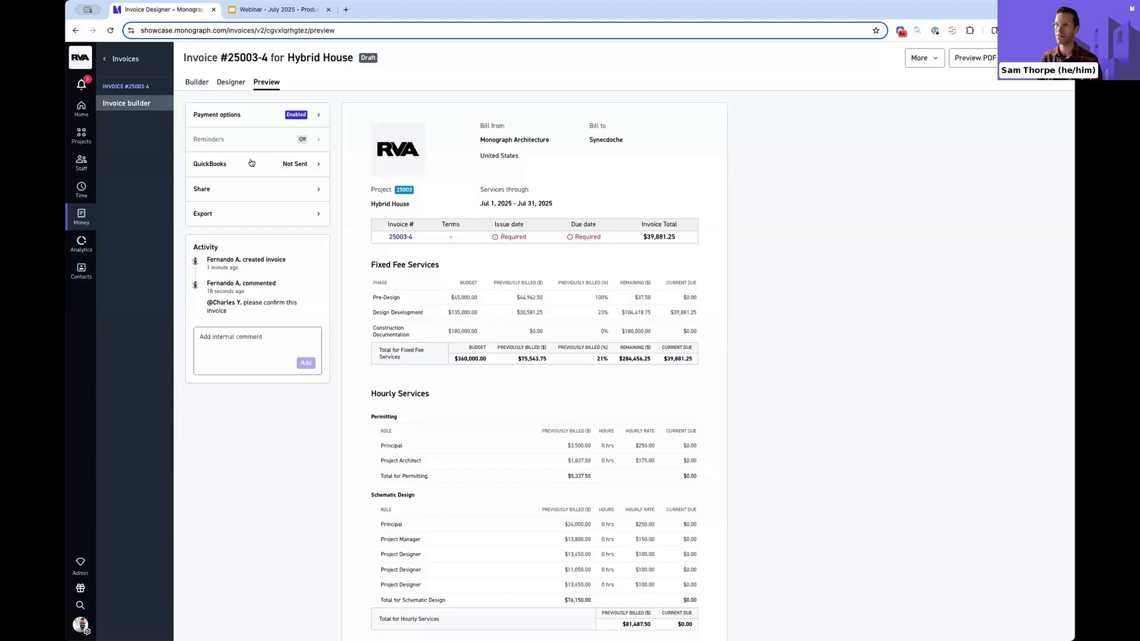
Check the requirement for invoice reminders, and examine the Hybrid House invoice's fields and service sections in the designer.
mouse_move(254, 142)
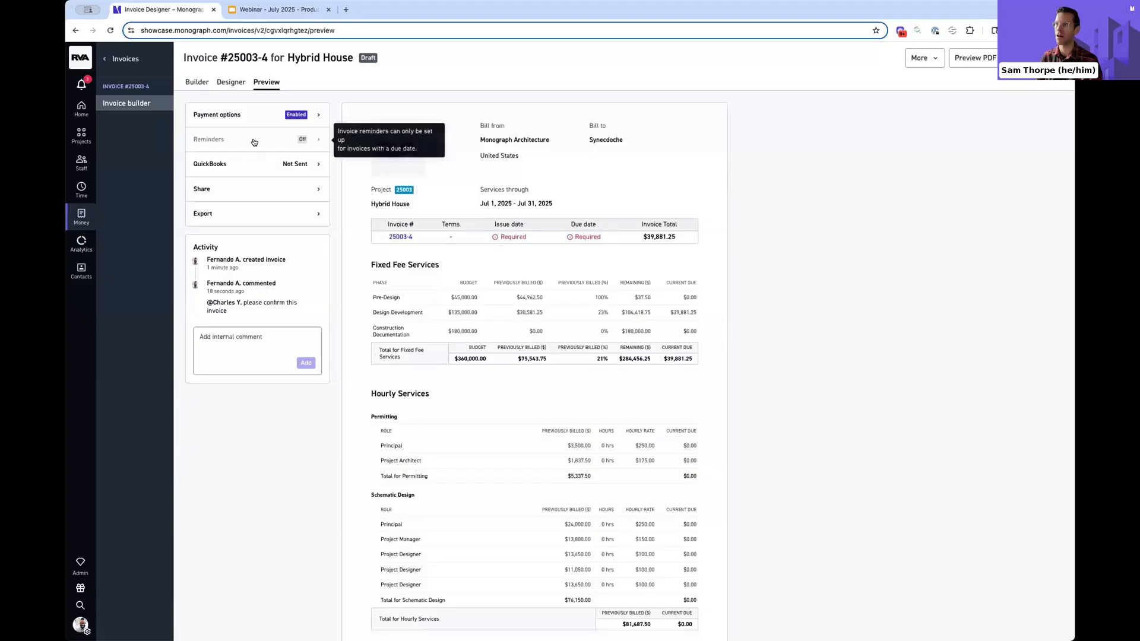
left_click(231, 84)
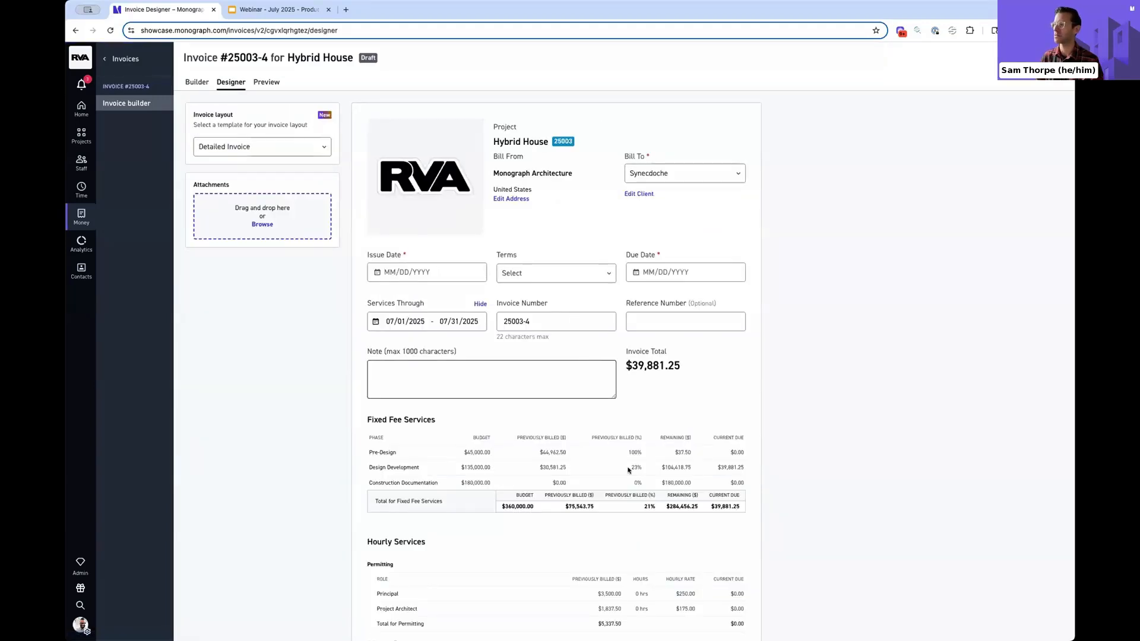
scroll(668, 508, "down", 2)
scroll(671, 507, "down", 4)
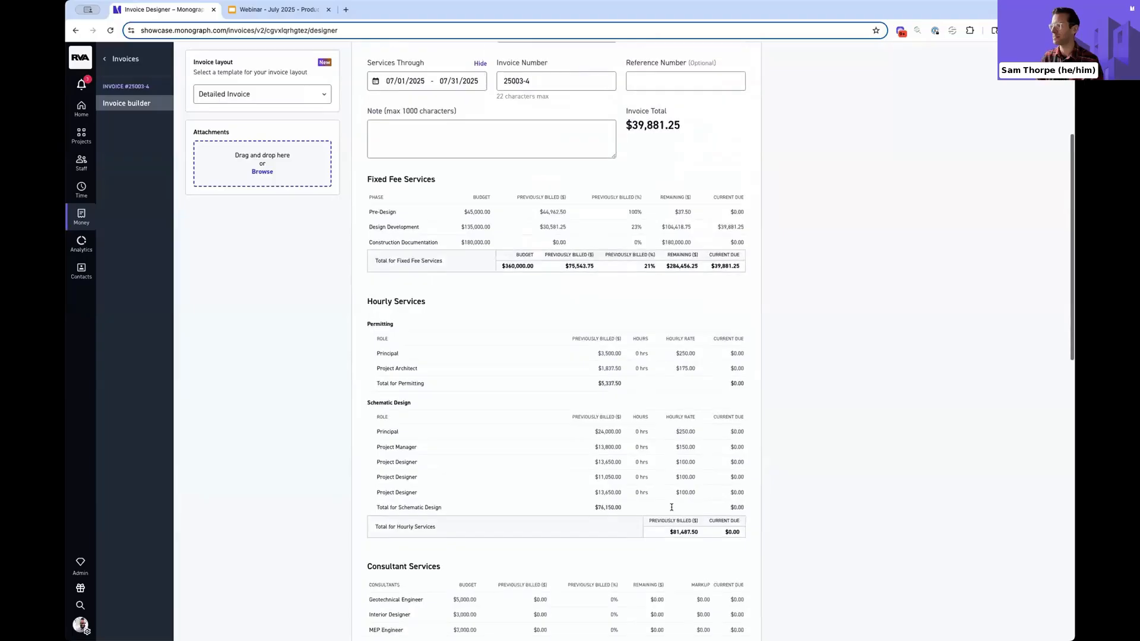
scroll(671, 504, "down", 4)
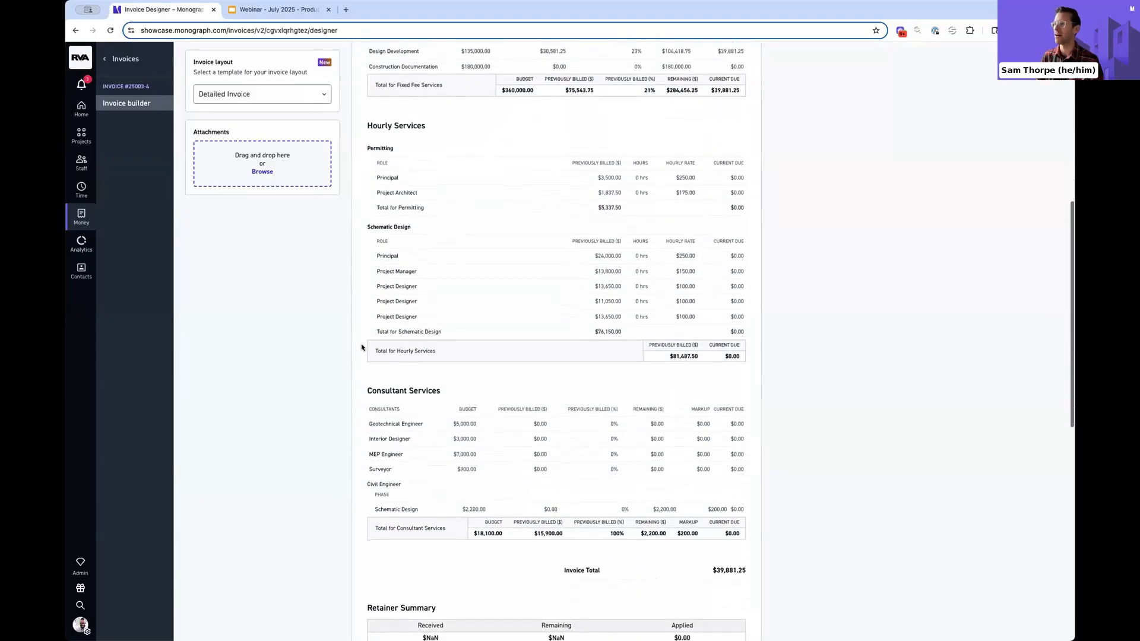
scroll(356, 341, "up", 10)
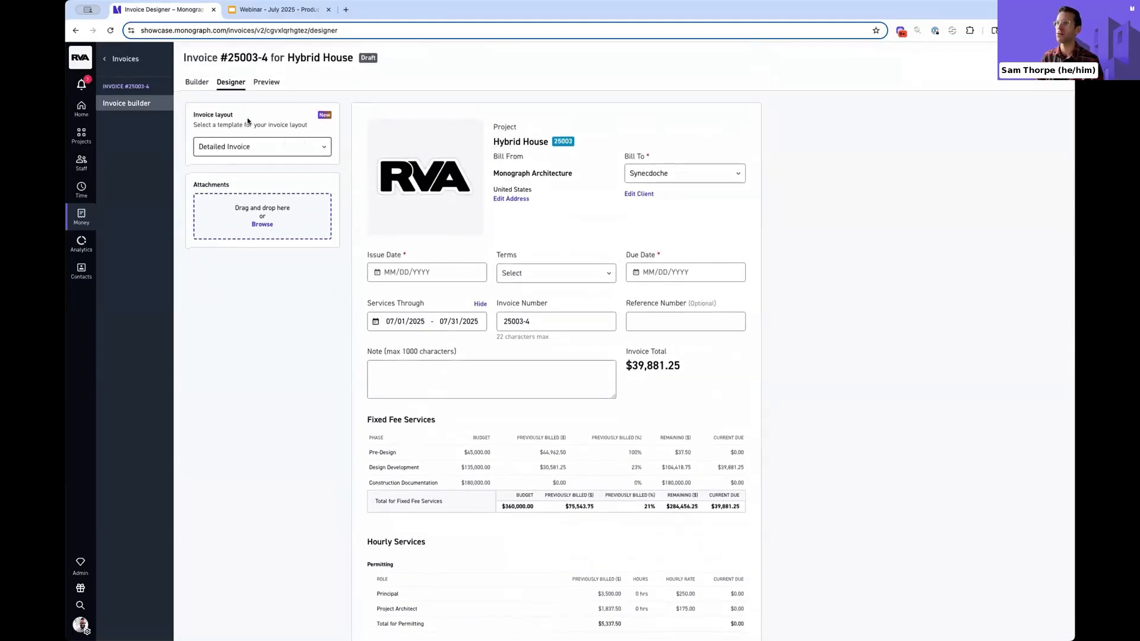
Start a new invoice template from the invoice layout choices and open its customization settings.
left_click(324, 146)
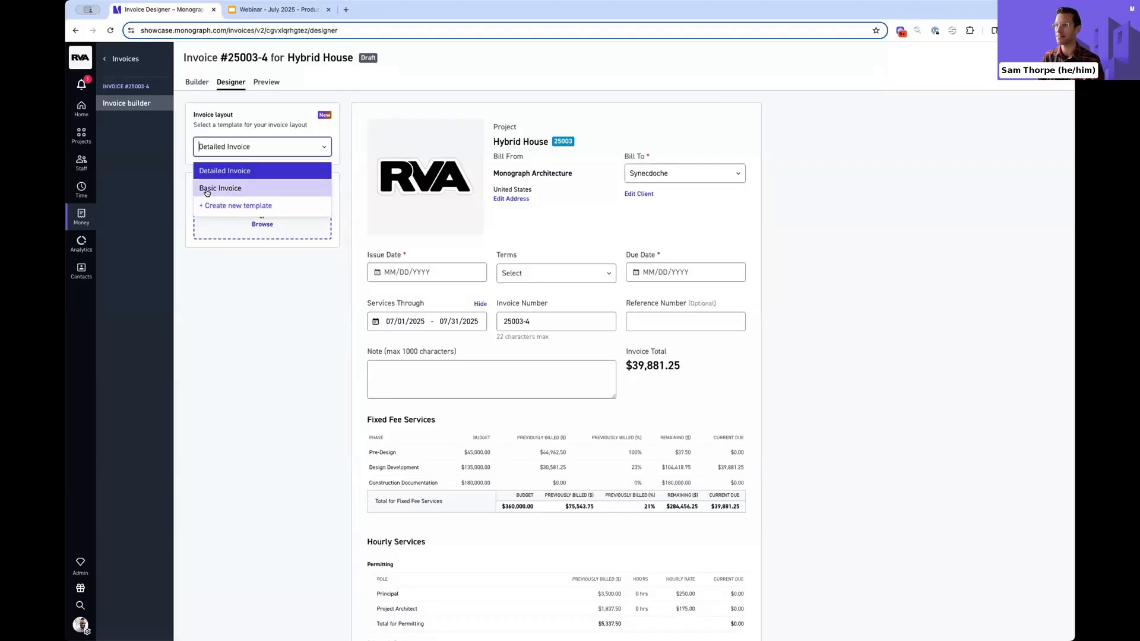
left_click(236, 206)
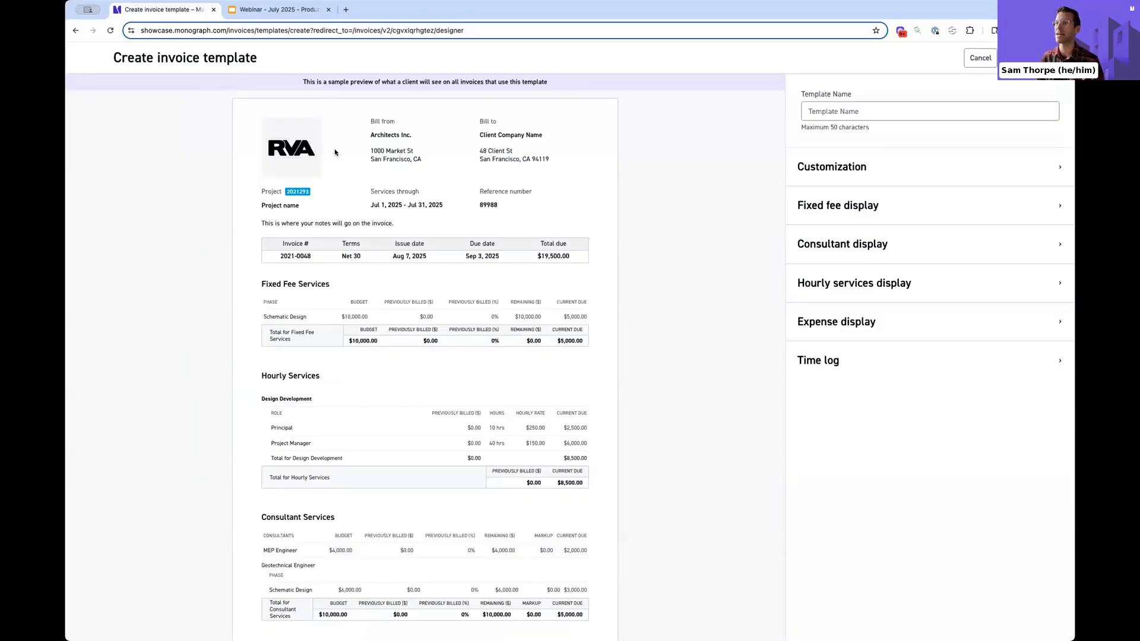
left_click(873, 166)
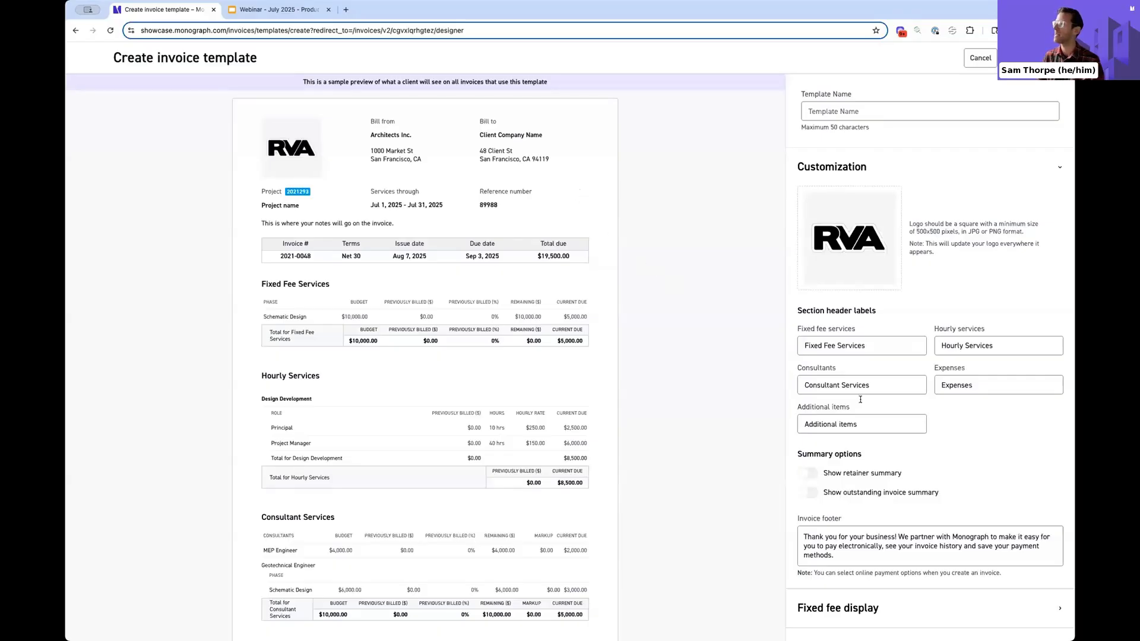
Change the template's fixed fee services section header to "Firm Services" and check the sample preview.
left_click(869, 342)
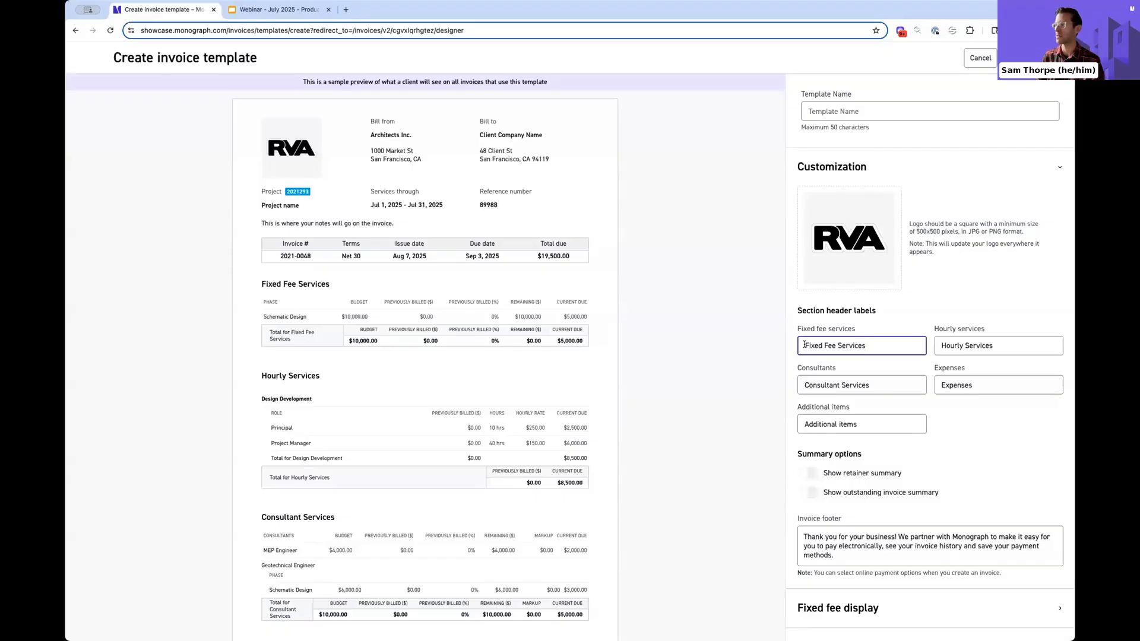
triple_click(825, 345)
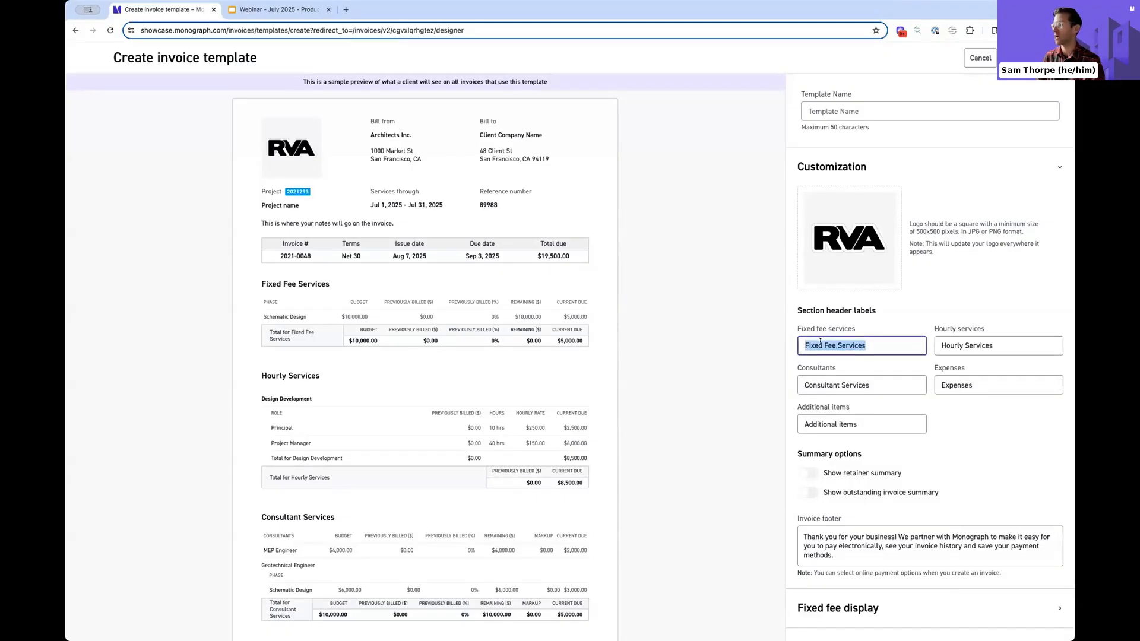
type("Firm Services")
left_click(784, 252)
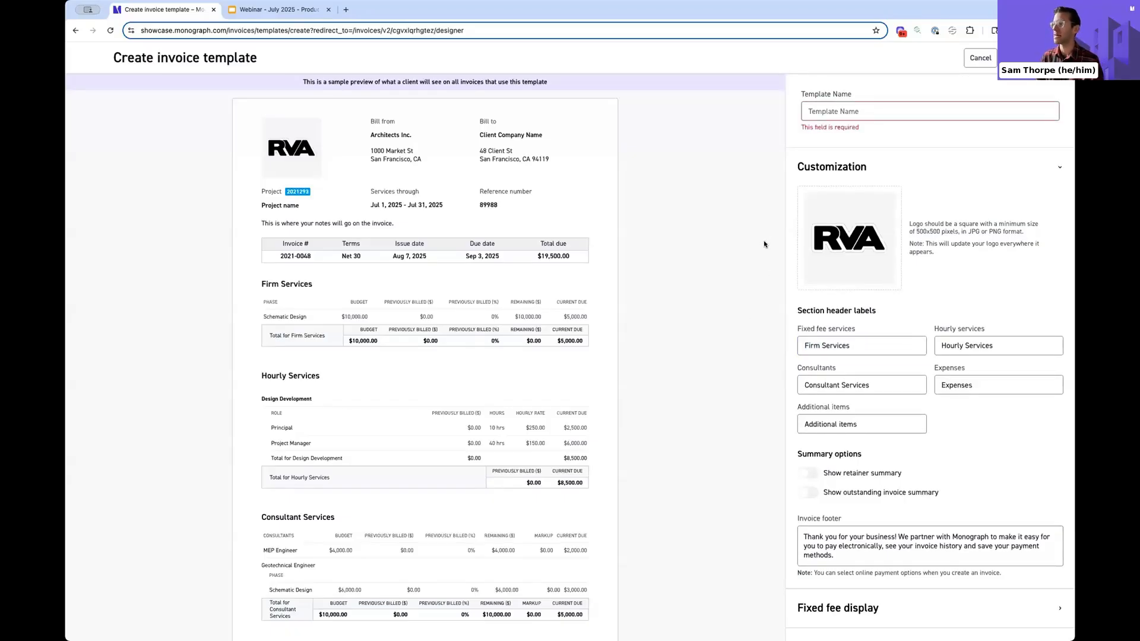
scroll(764, 244, "down", 3)
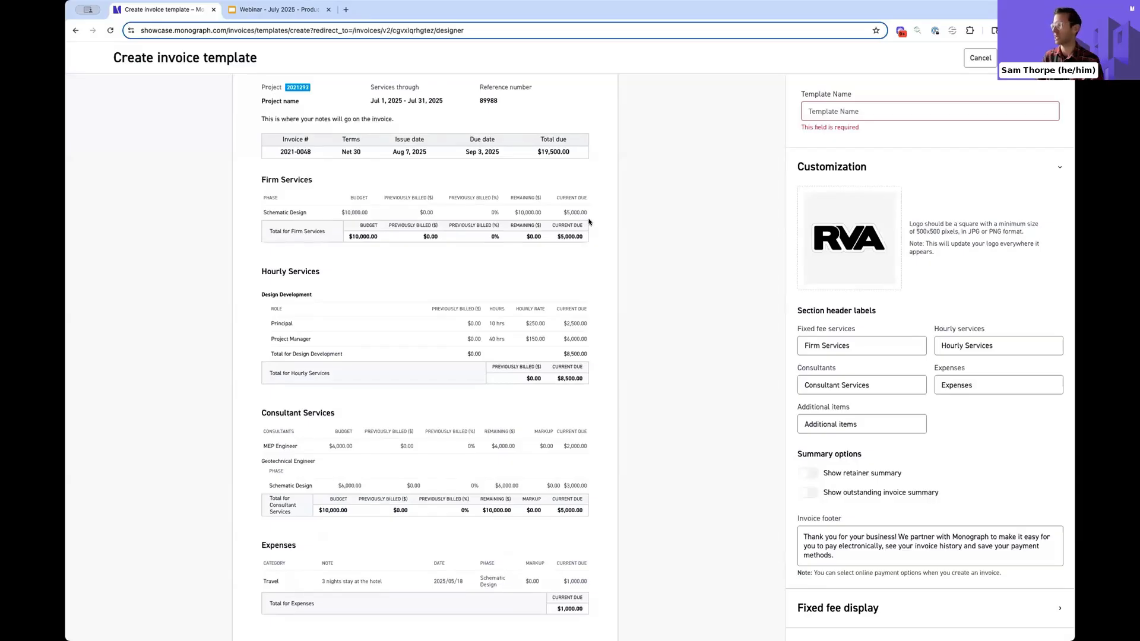
Review the template's summary and footer options, and examine the line item and column settings for the fixed fee display.
scroll(589, 222, "down", 1)
scroll(882, 451, "down", 4)
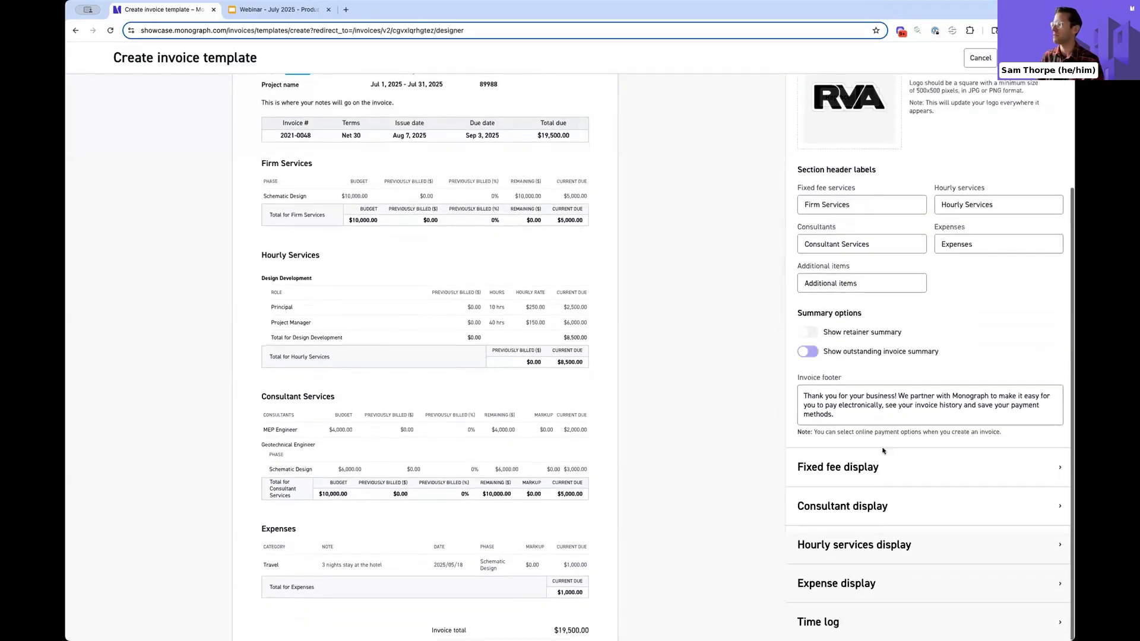
scroll(865, 173, "up", 2)
left_click(861, 168)
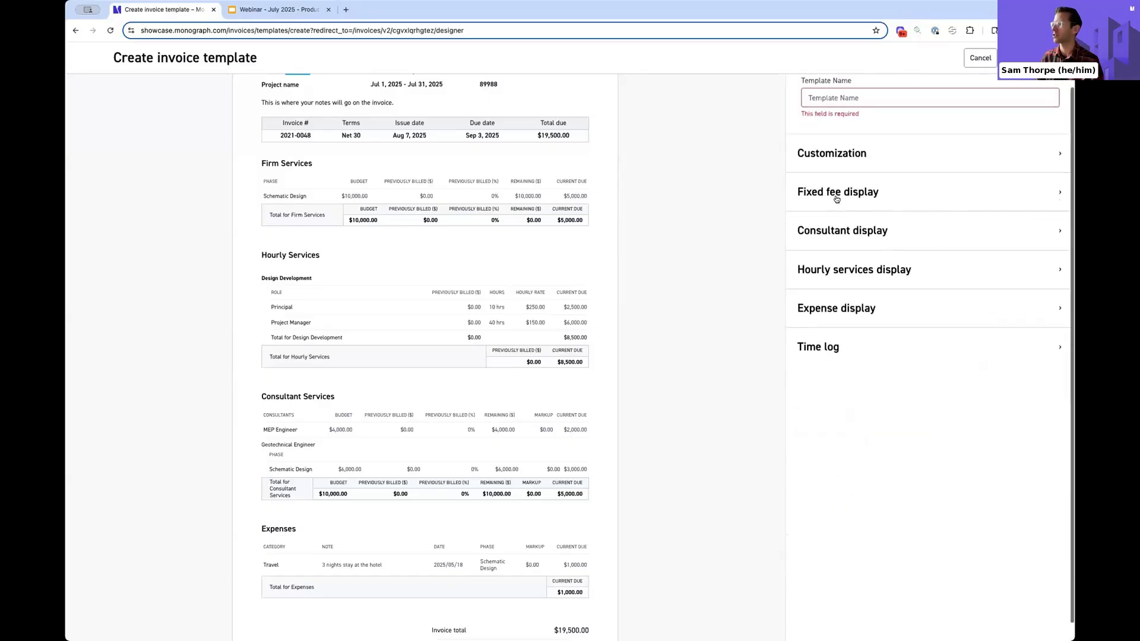
left_click(837, 197)
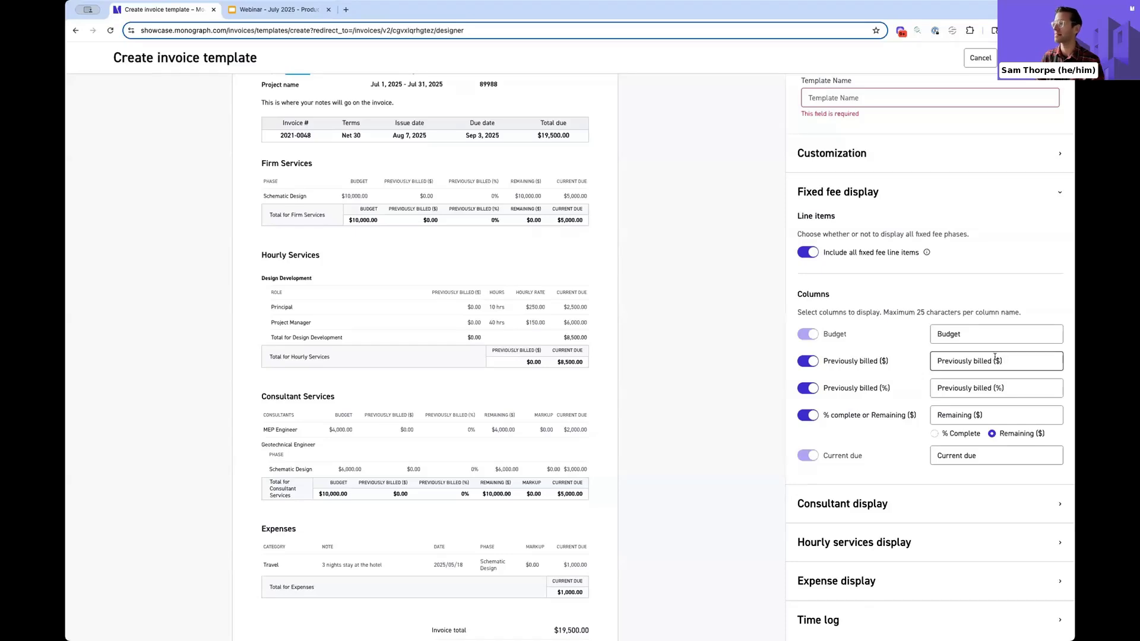
Examine the consultant display's line item, phase consultant and column options, and collapse the section.
left_click(815, 190)
left_click(824, 228)
scroll(909, 415, "down", 3)
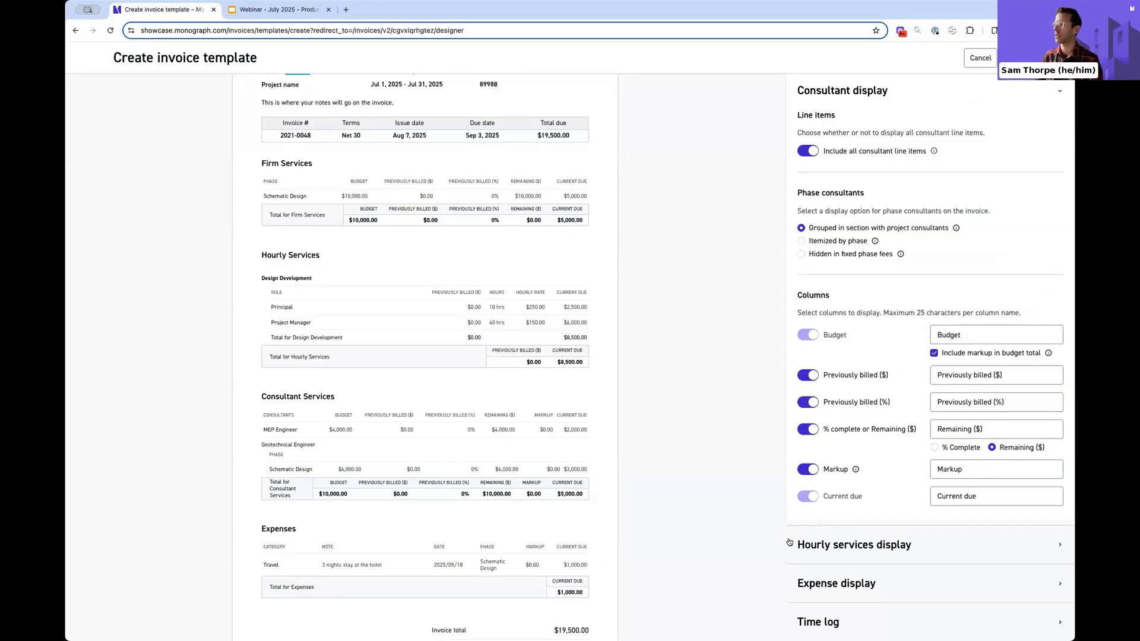
scroll(726, 411, "up", 1)
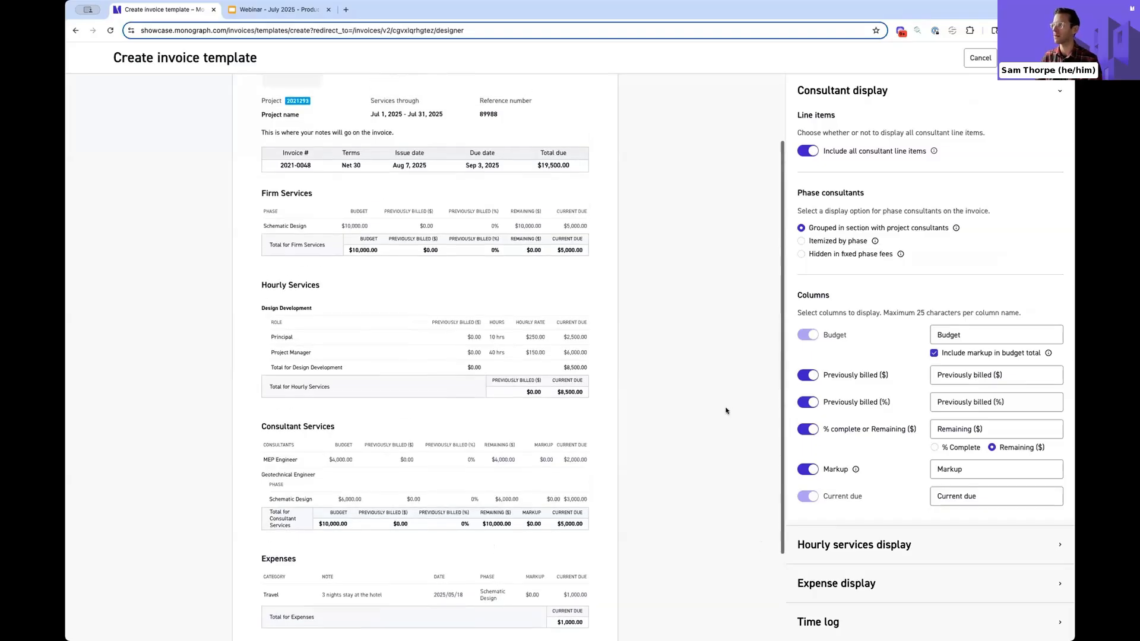
left_click(871, 92)
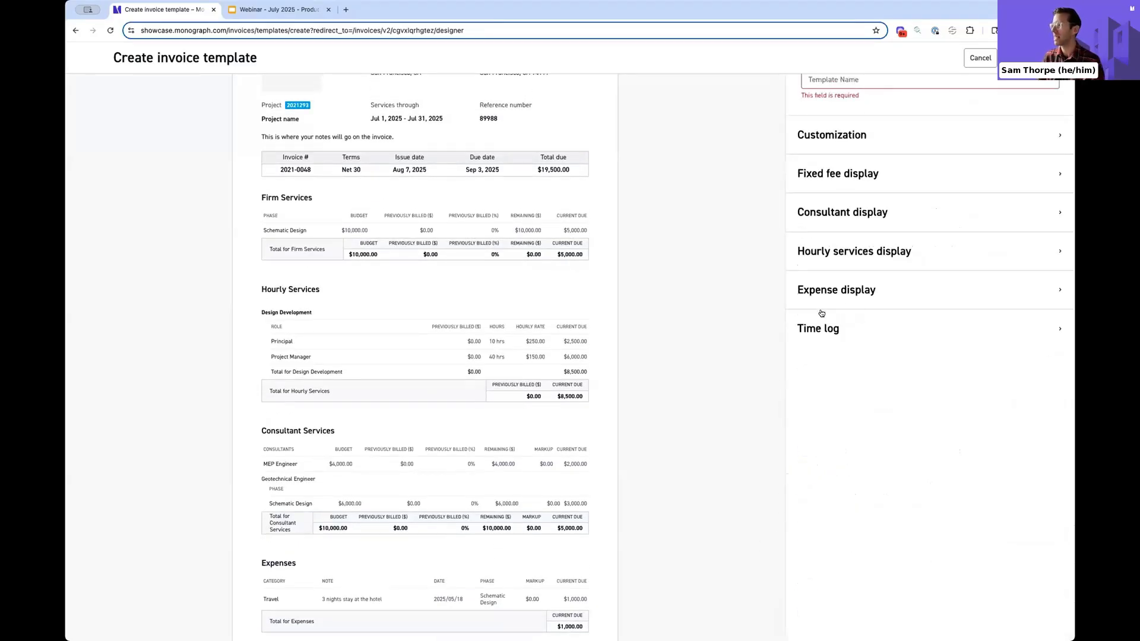
Include the time log as an appendix showing hourly phases only, and check it in the sample preview.
left_click(828, 330)
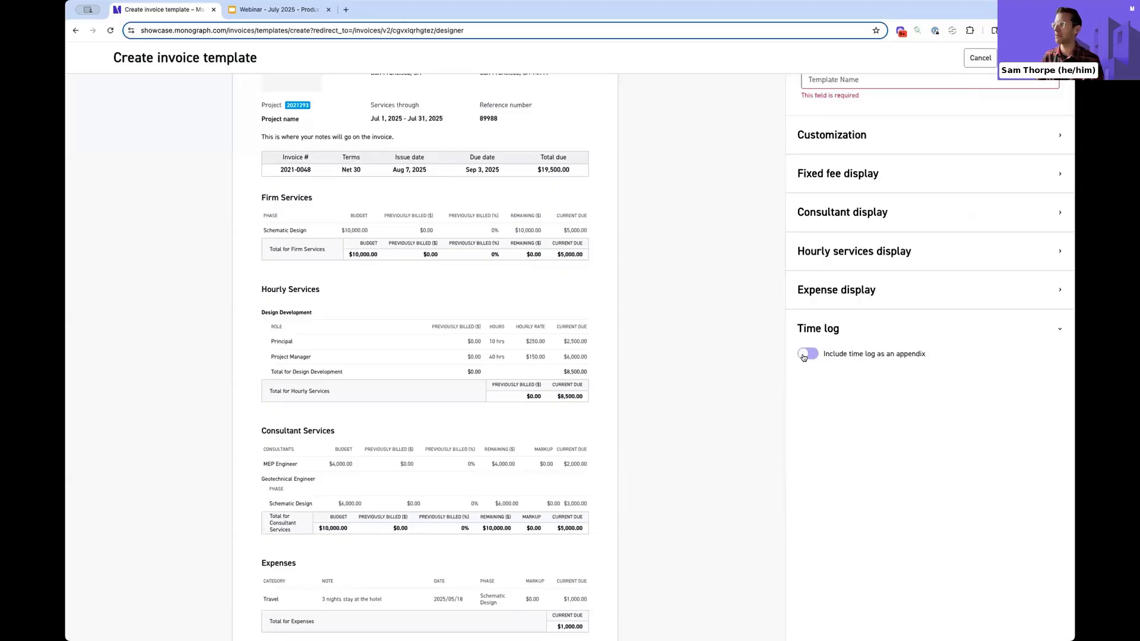
left_click(808, 353)
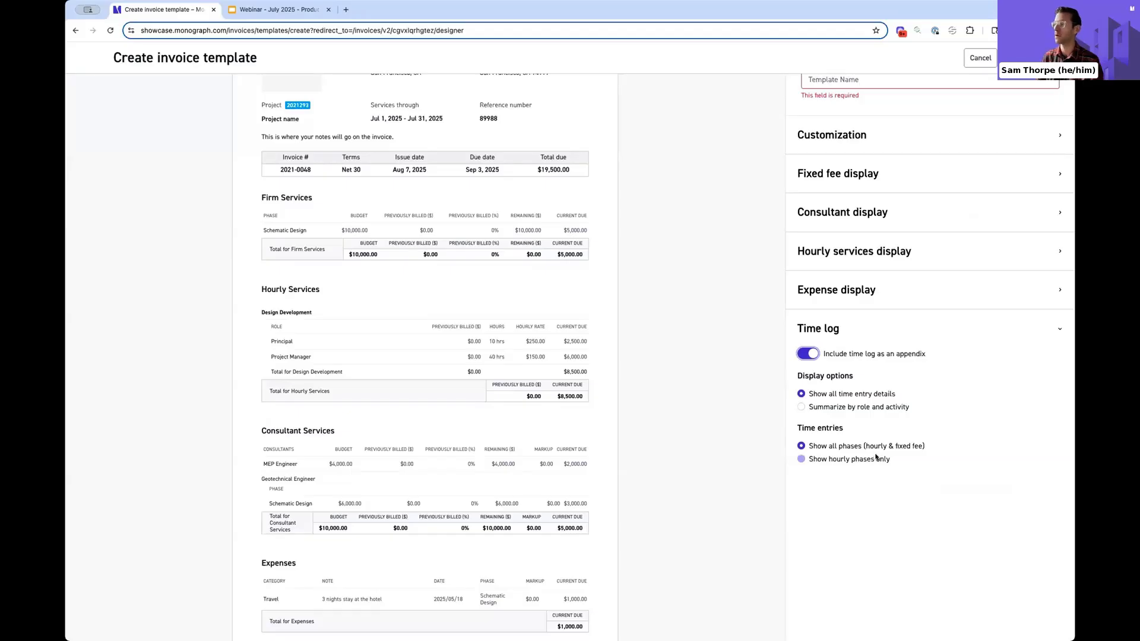
left_click(869, 458)
scroll(673, 414, "down", 5)
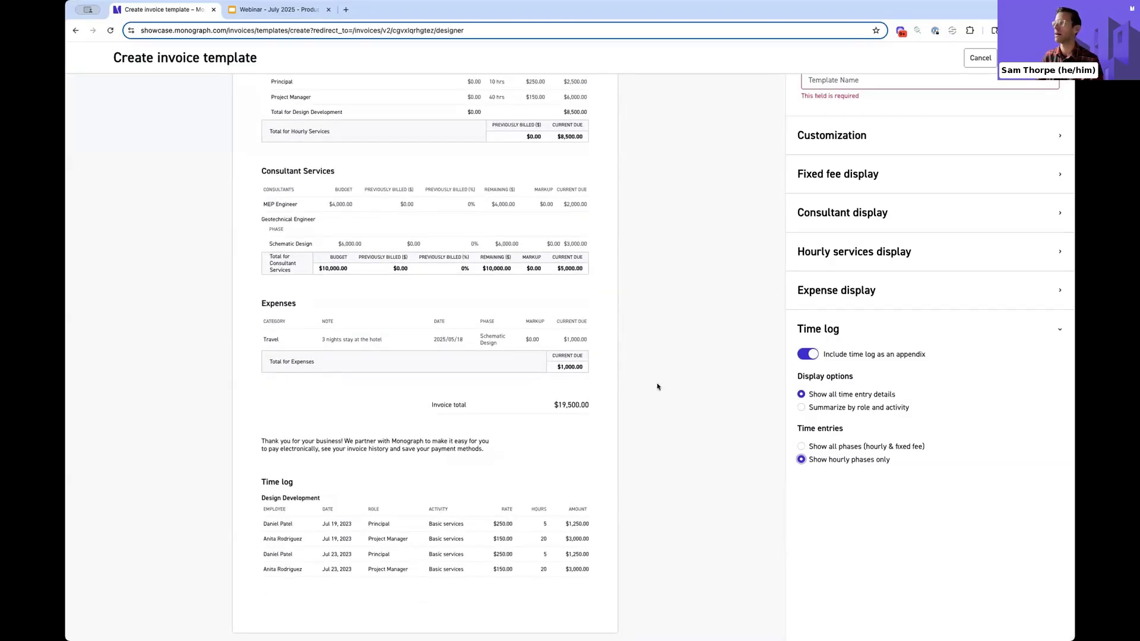
scroll(611, 377, "up", 7)
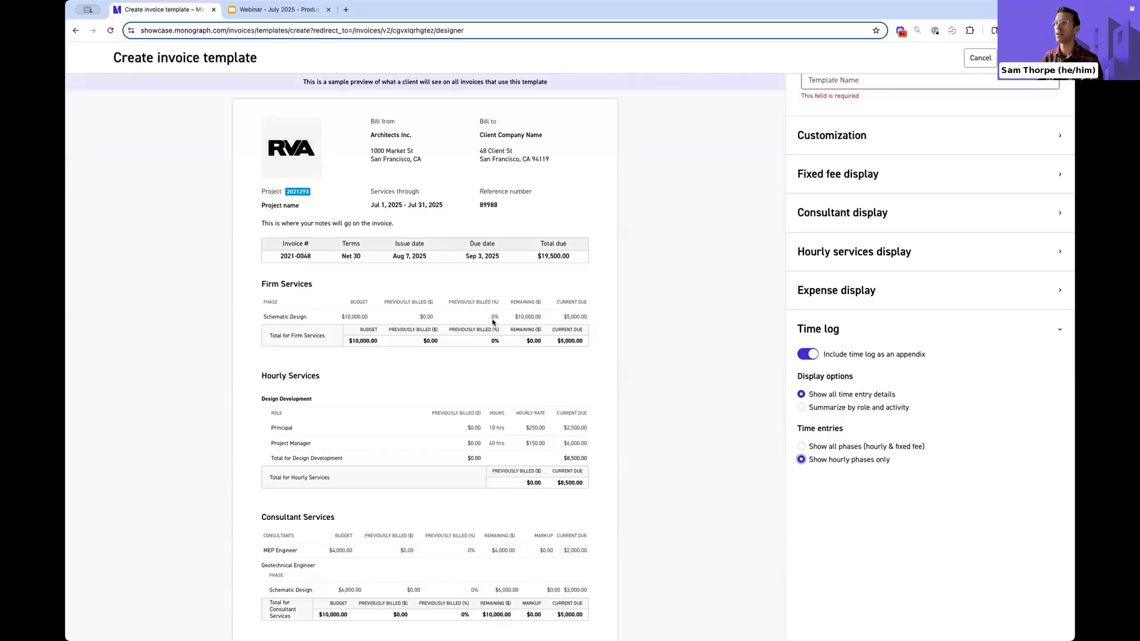
Cancel the new invoice template and review the Hybrid House invoice's preview.
left_click(979, 60)
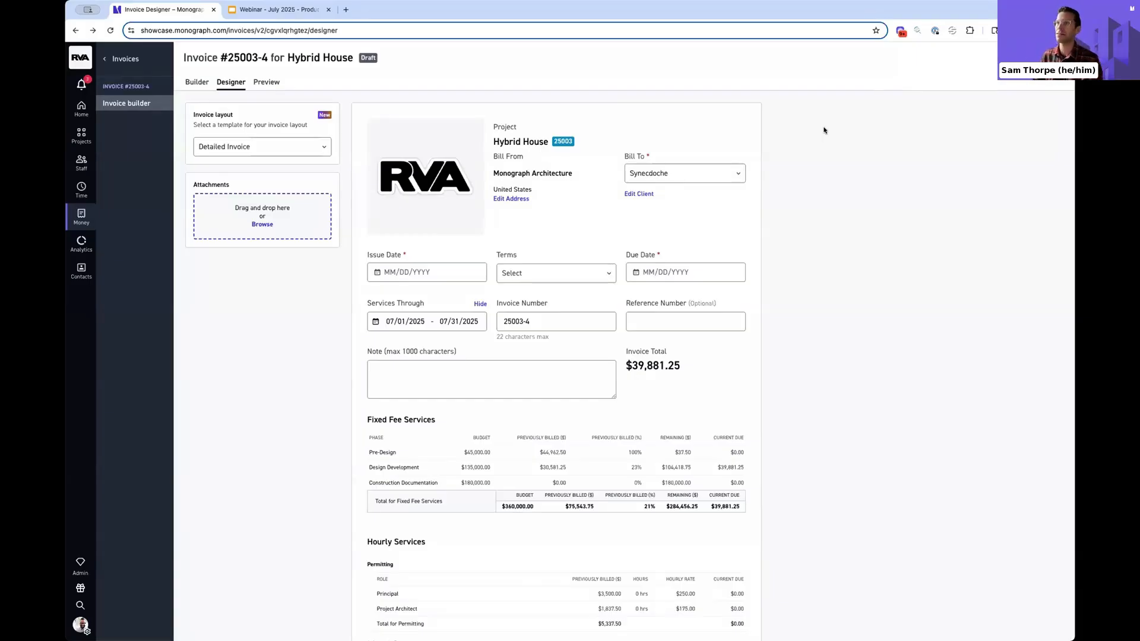
left_click(263, 83)
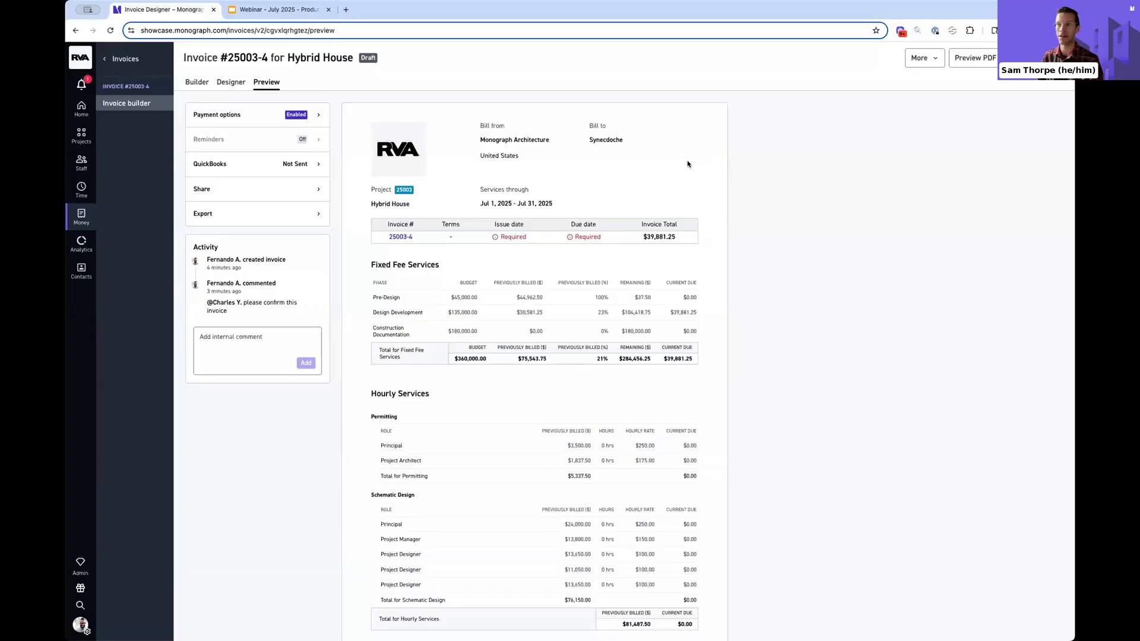
scroll(688, 164, "down", 2)
scroll(688, 163, "up", 2)
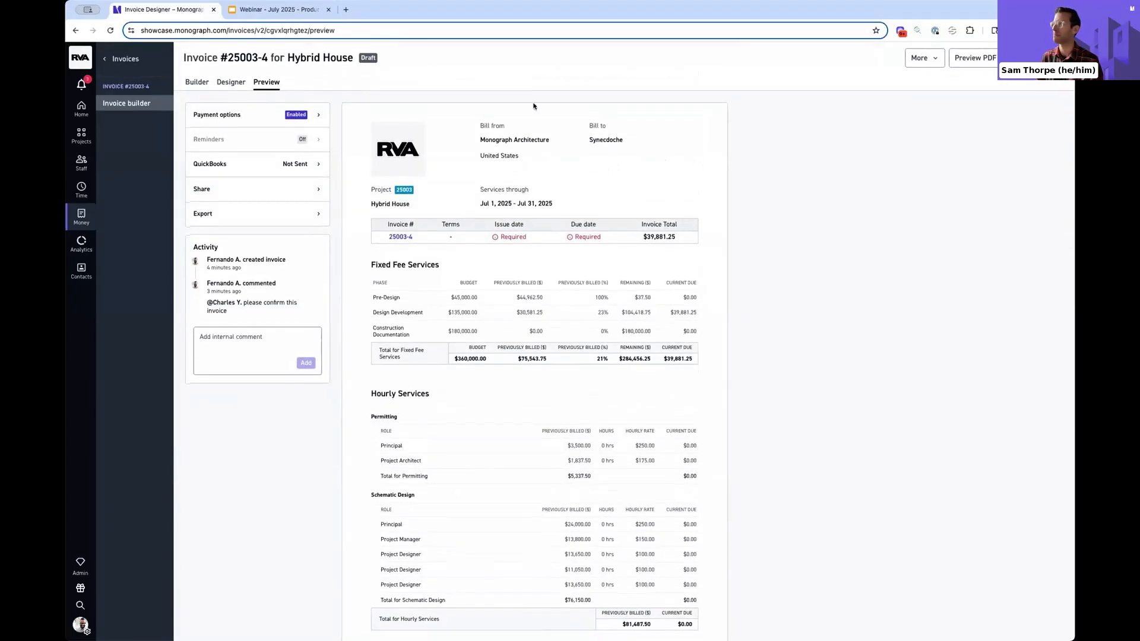
Switch to the July 2025 Product Updates presentation in Google Slides and find the slides following "Invoicing Demo".
left_click(279, 11)
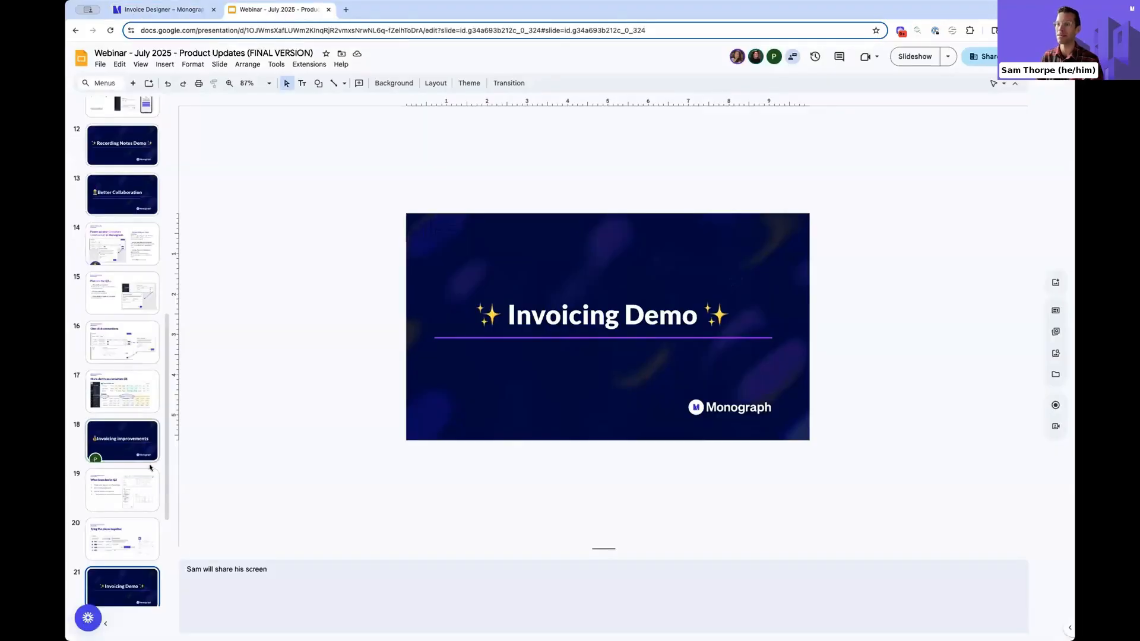
scroll(138, 504, "down", 2)
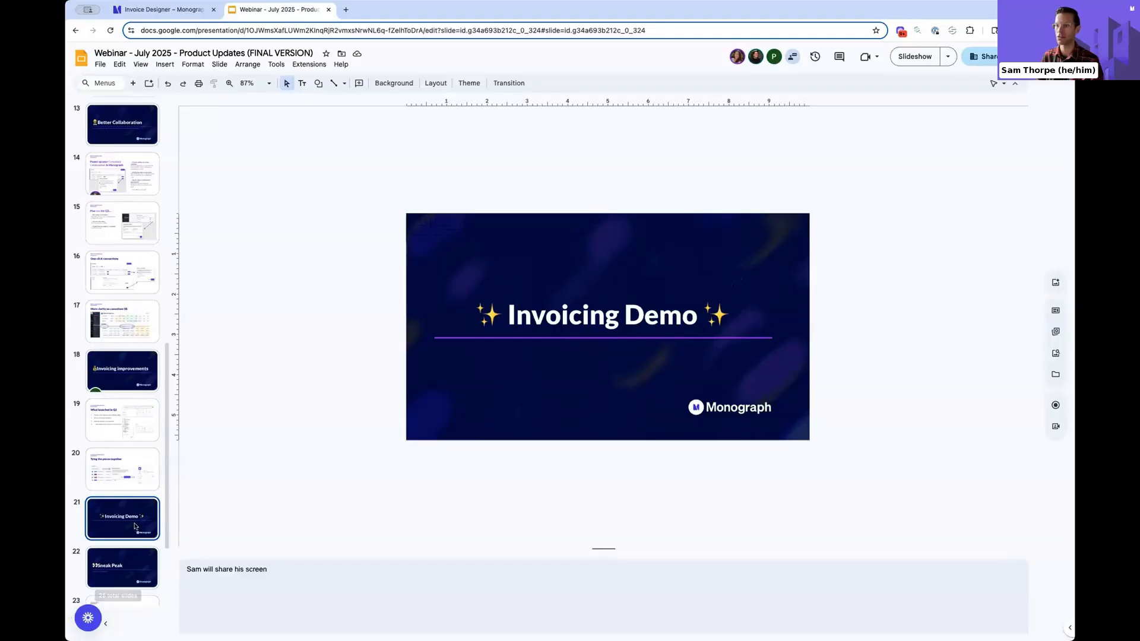